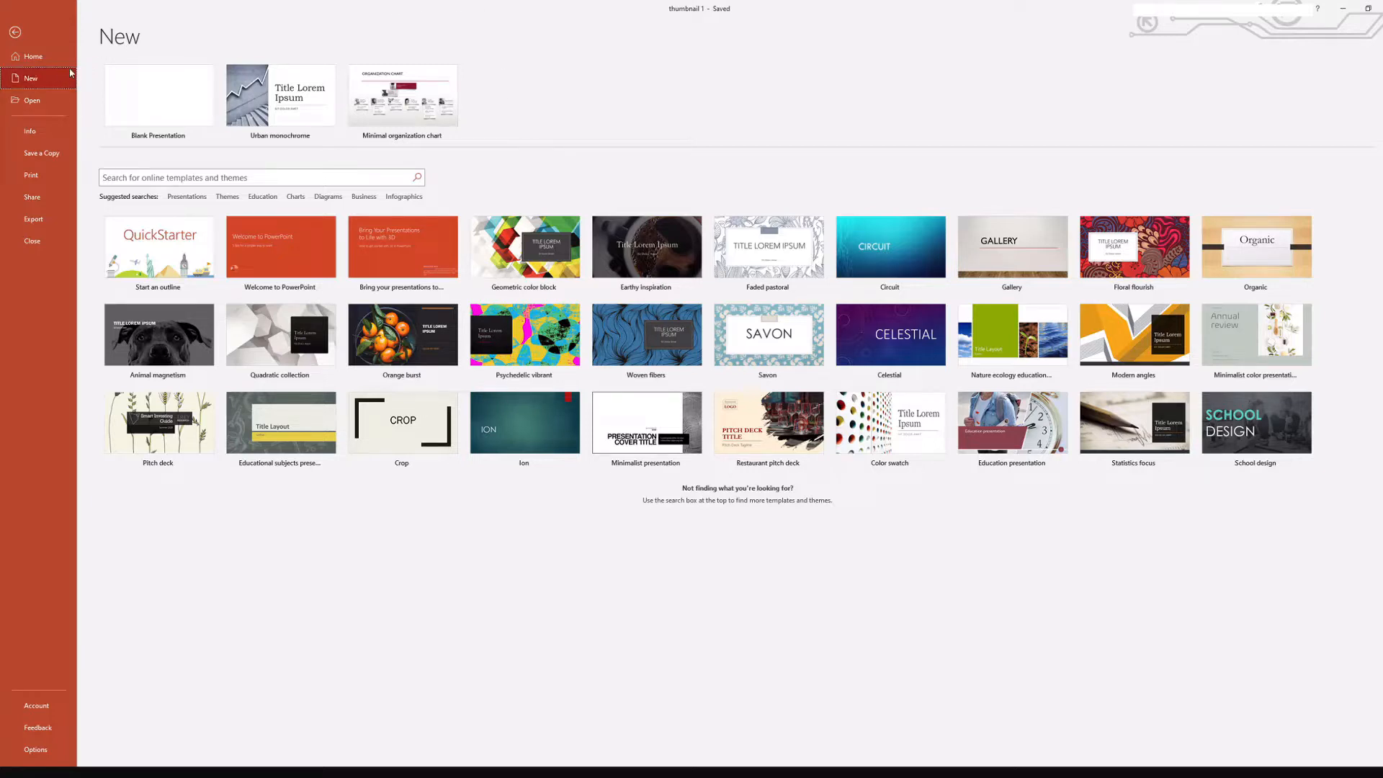
# Create a blank presentation and replace its title slide with a single slide using the Blank layout
pyautogui.click(206, 103)
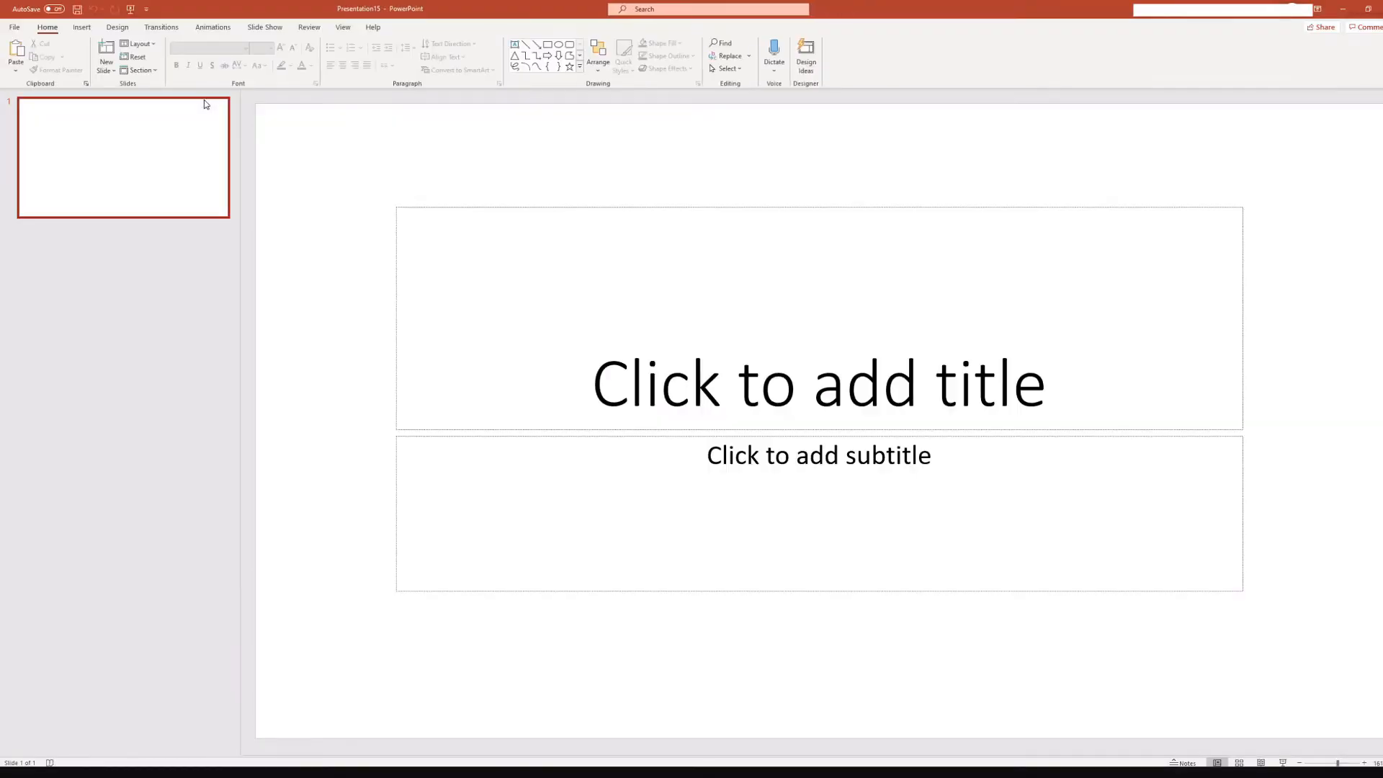
pyautogui.click(106, 68)
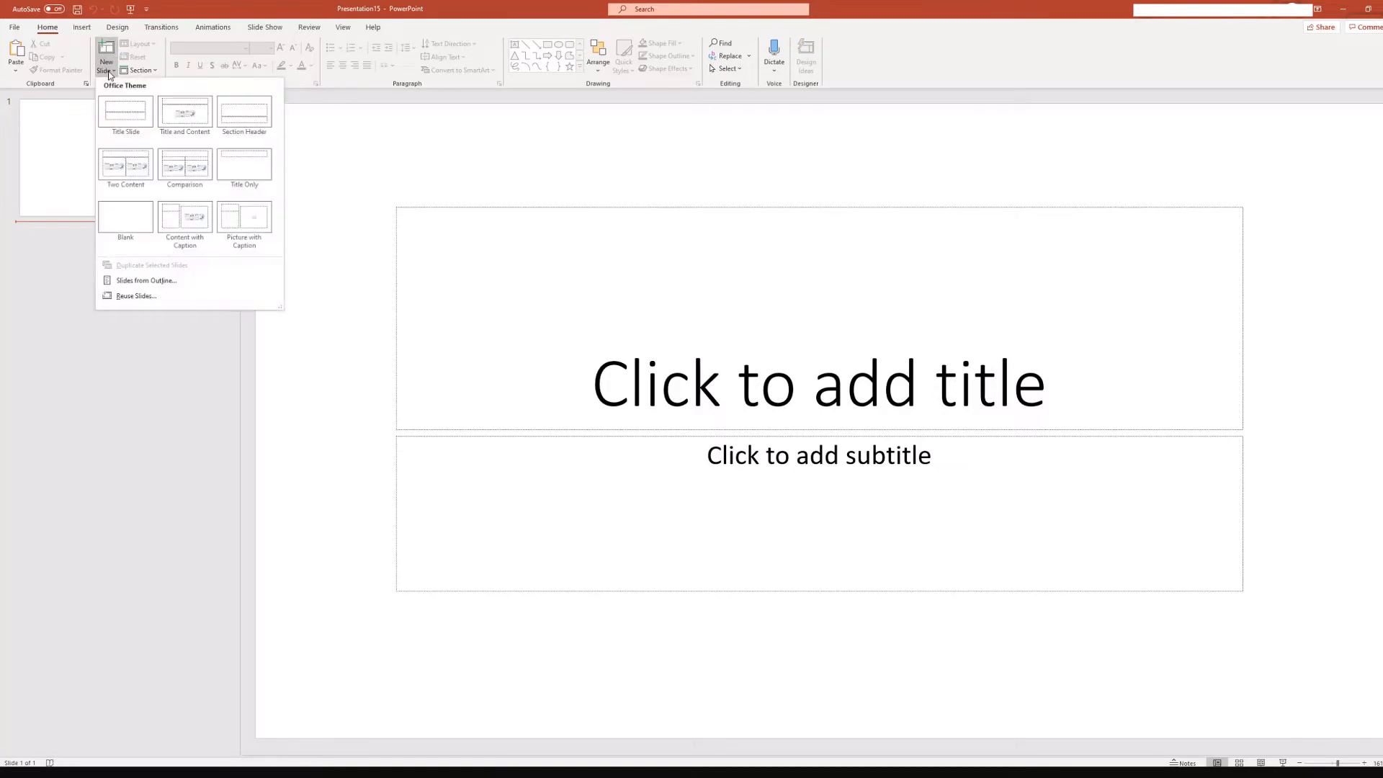
pyautogui.click(124, 212)
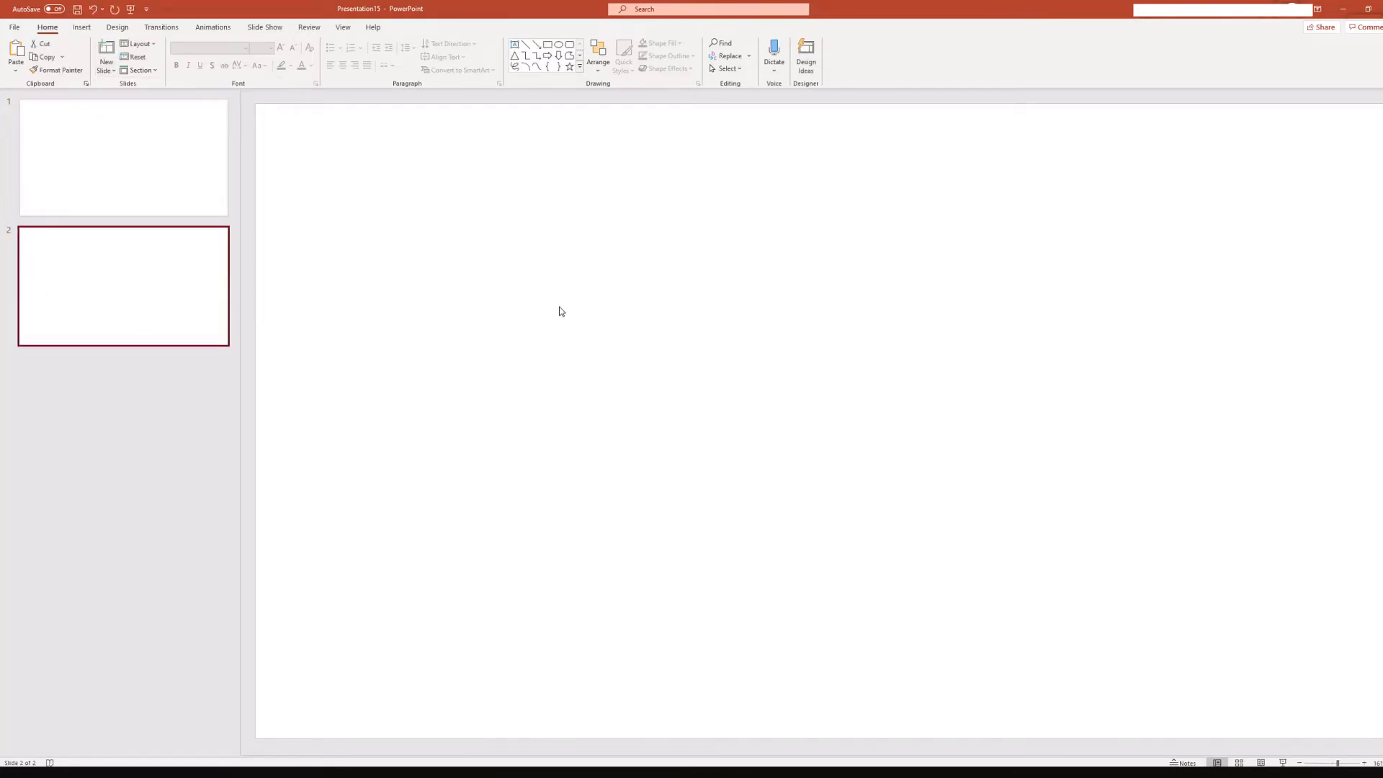
pyautogui.rightClick(91, 148)
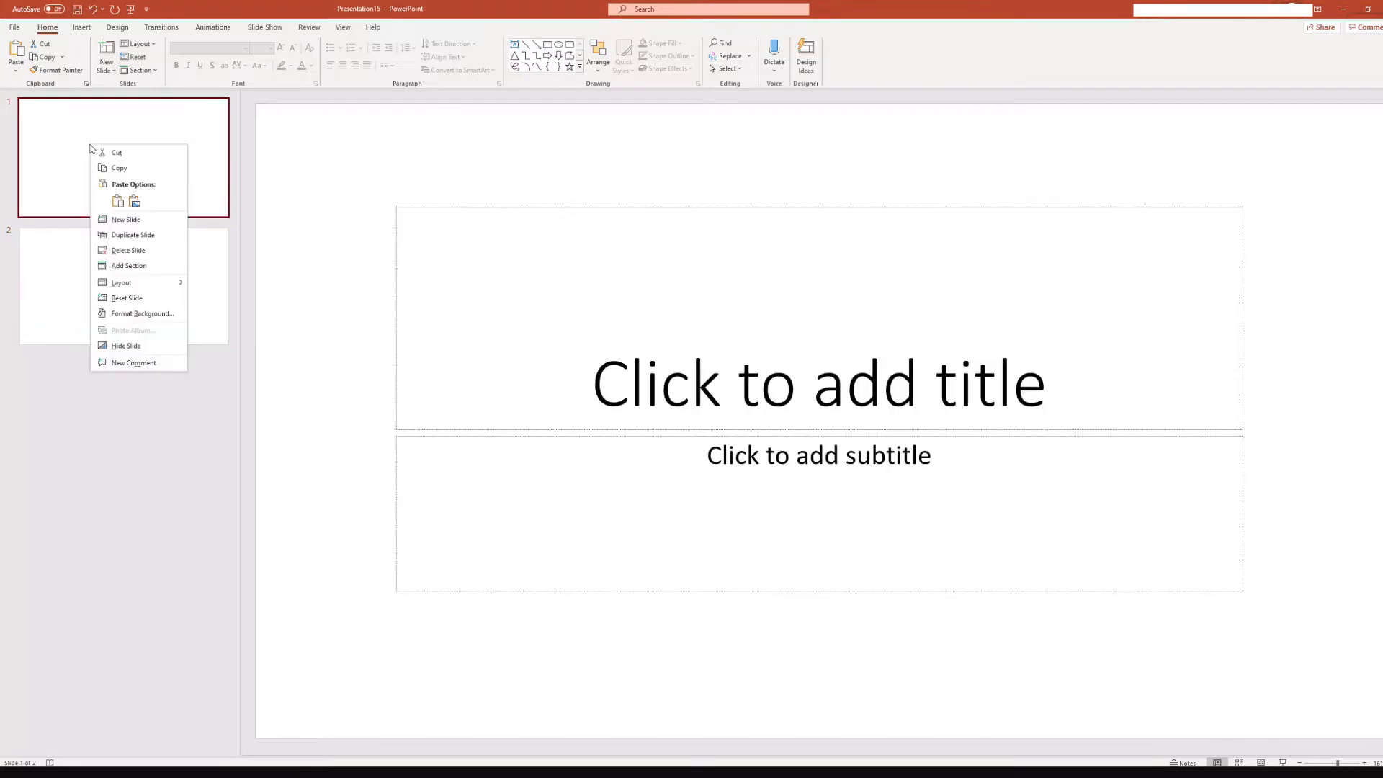
pyautogui.click(150, 249)
pyautogui.click(615, 253)
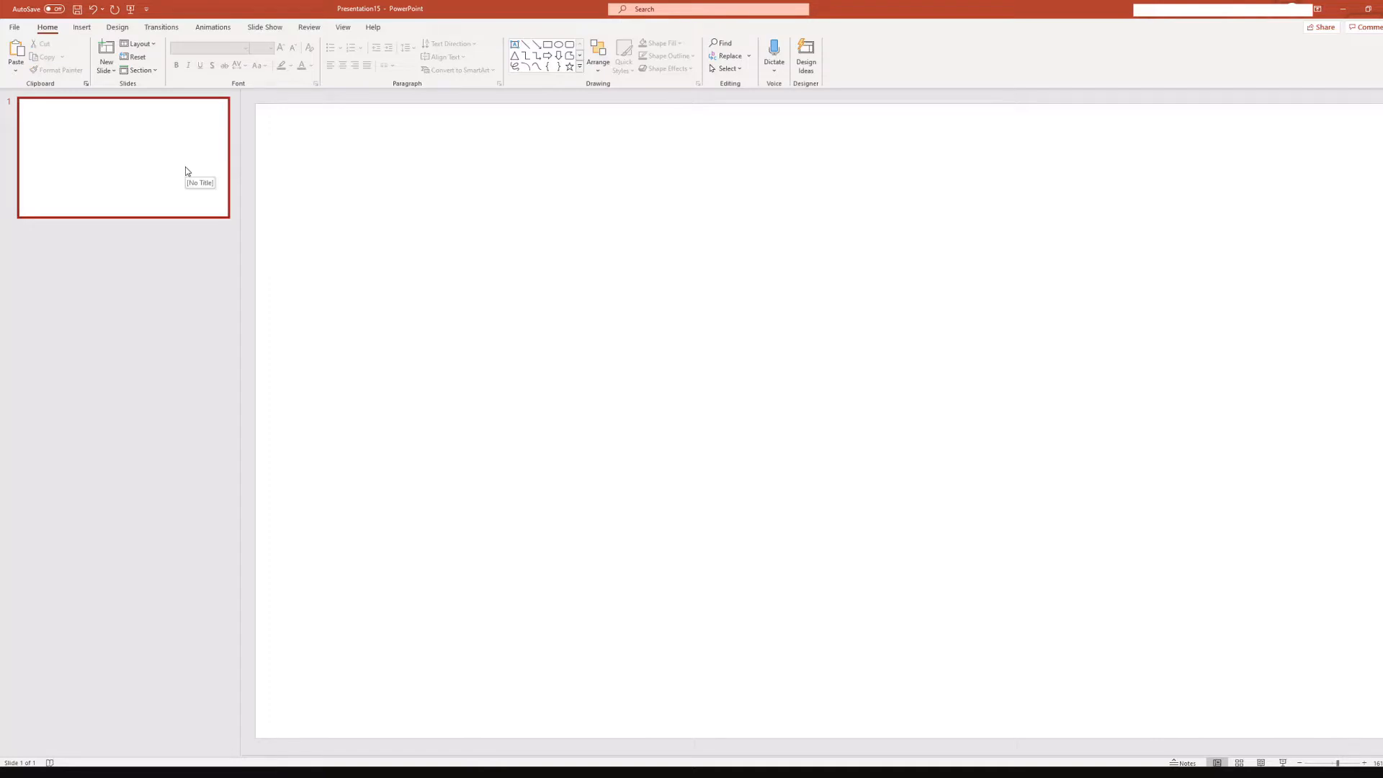
# Insert the stock image of multicoloured ink clouds on a white background onto the blank slide
pyautogui.click(89, 29)
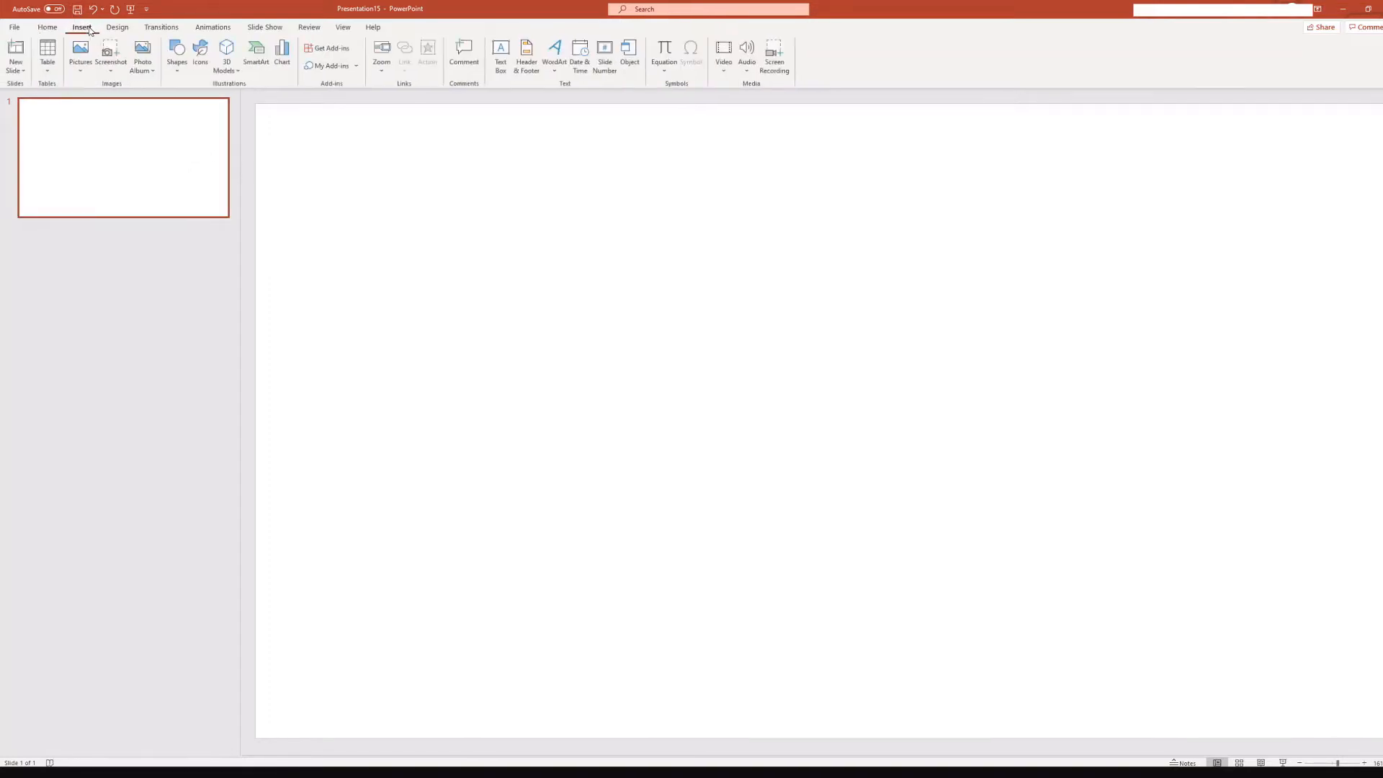
pyautogui.click(84, 75)
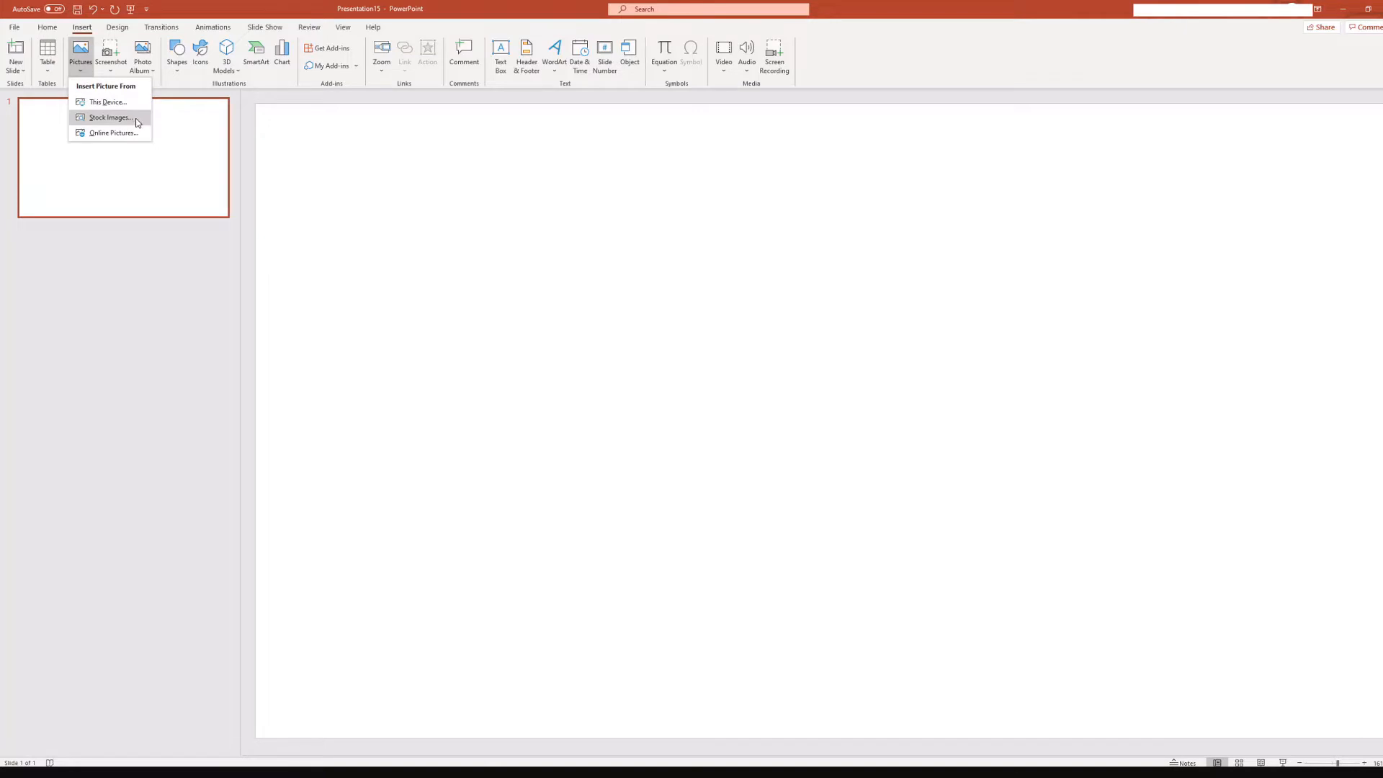
pyautogui.click(109, 118)
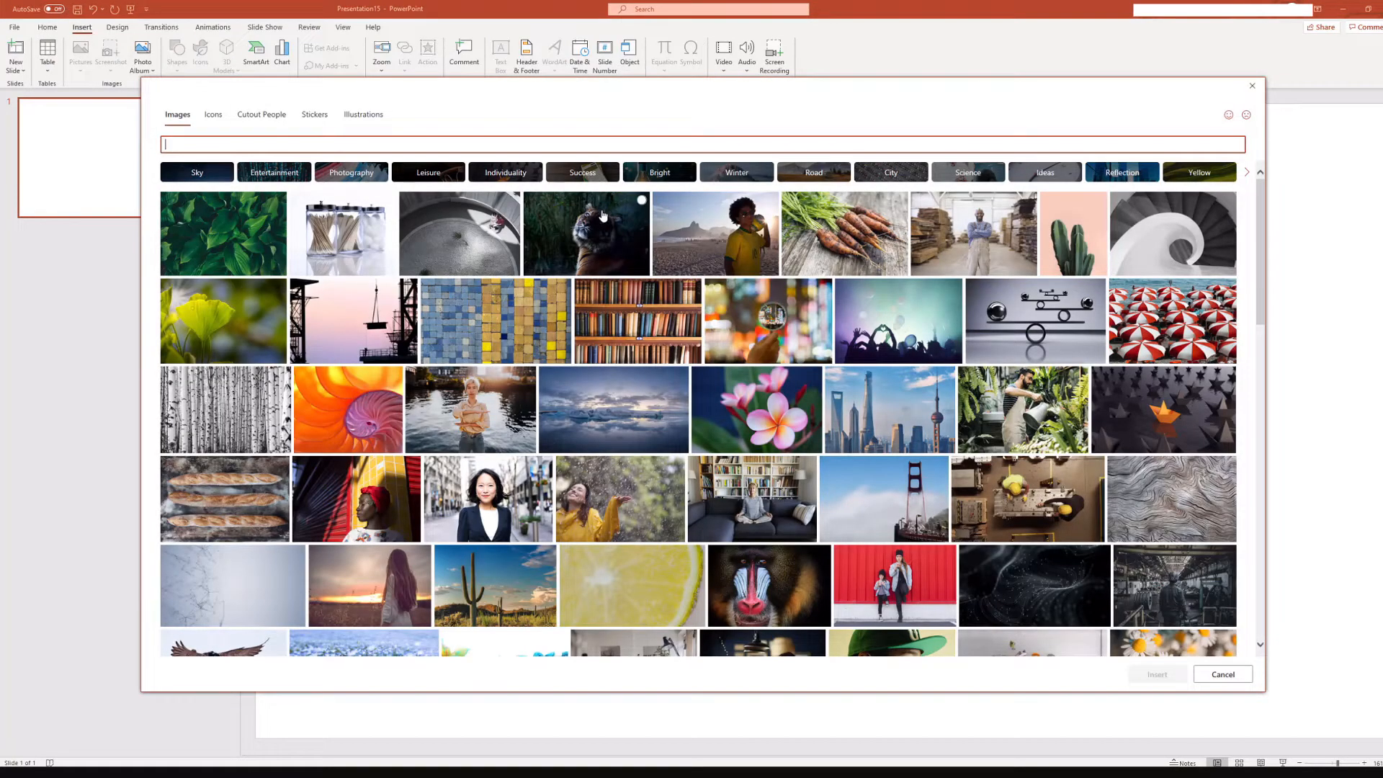
pyautogui.scroll(-4, 892, 401)
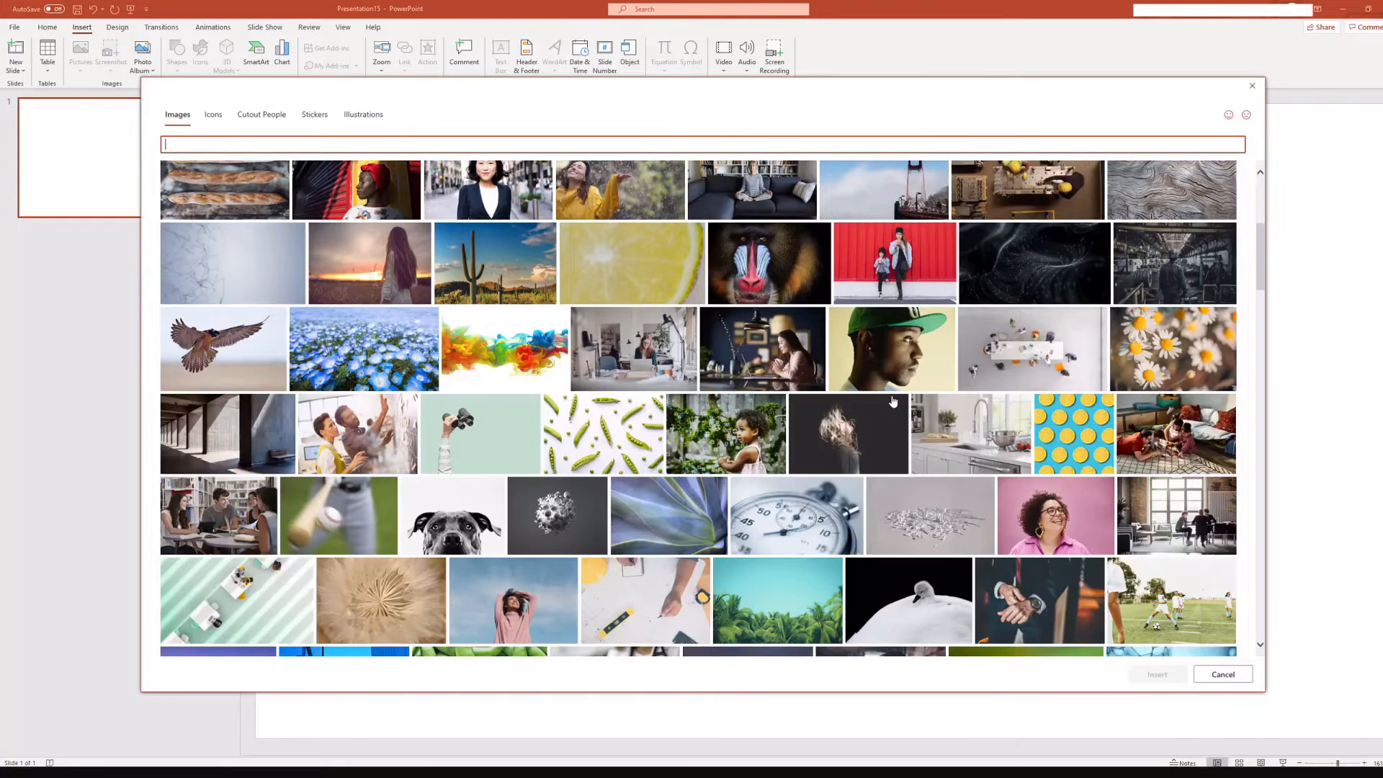
pyautogui.click(561, 364)
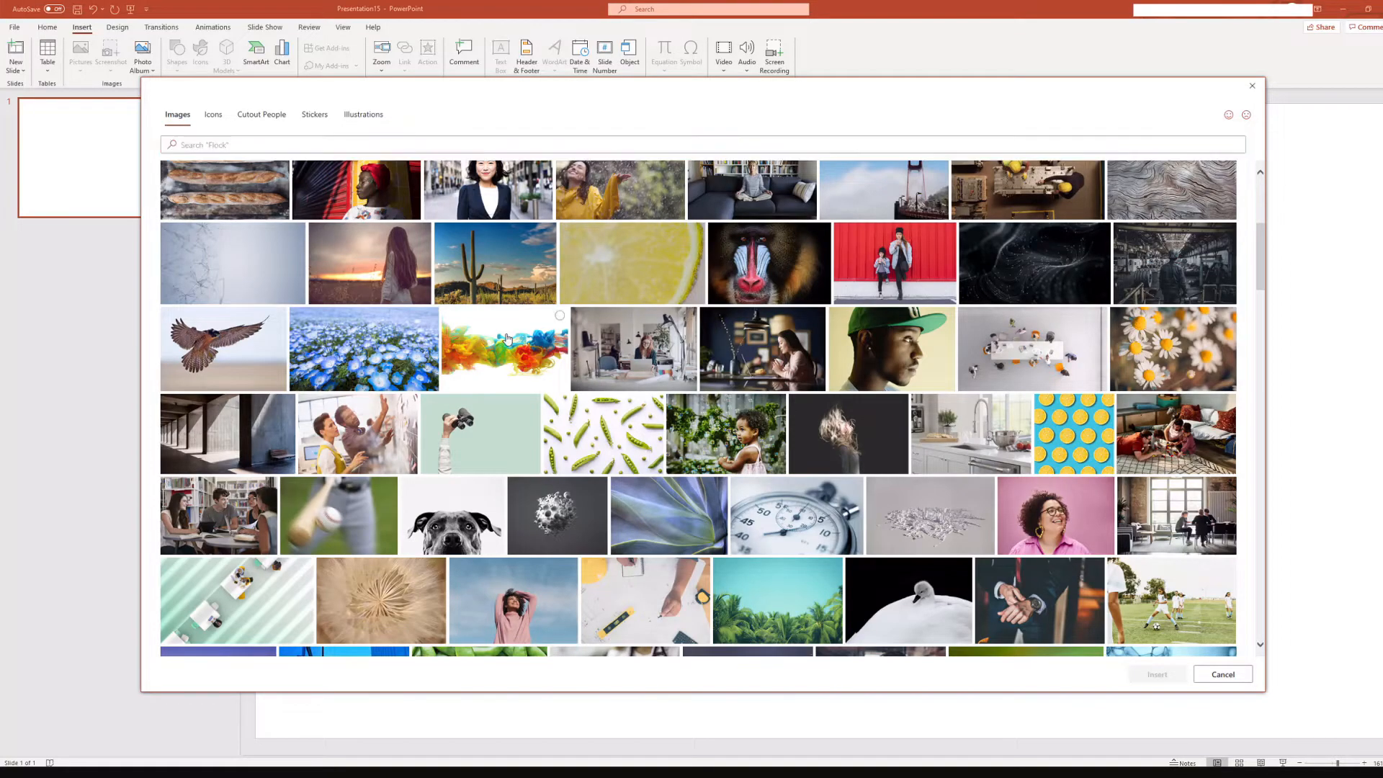
pyautogui.click(1151, 675)
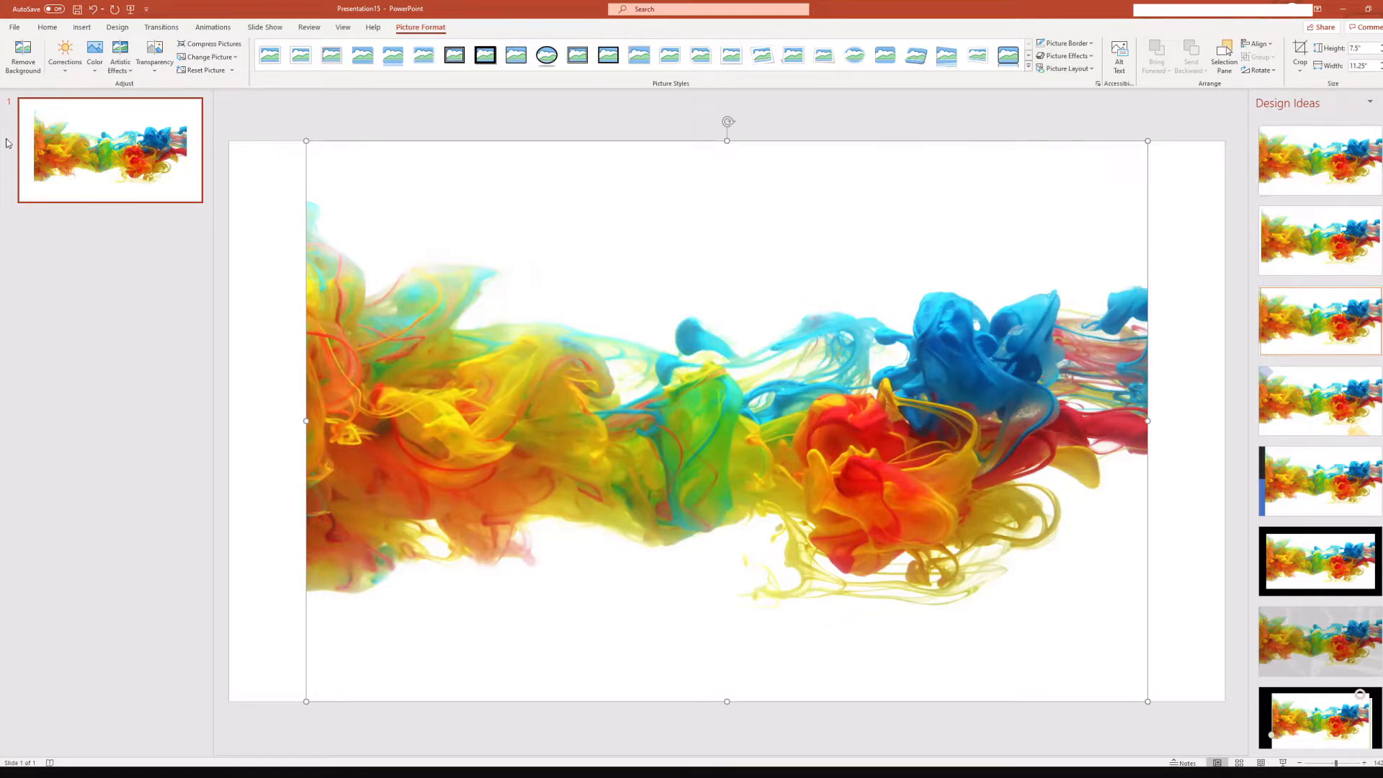
# Apply the design idea that makes the ink picture fill the entire slide
pyautogui.click(104, 29)
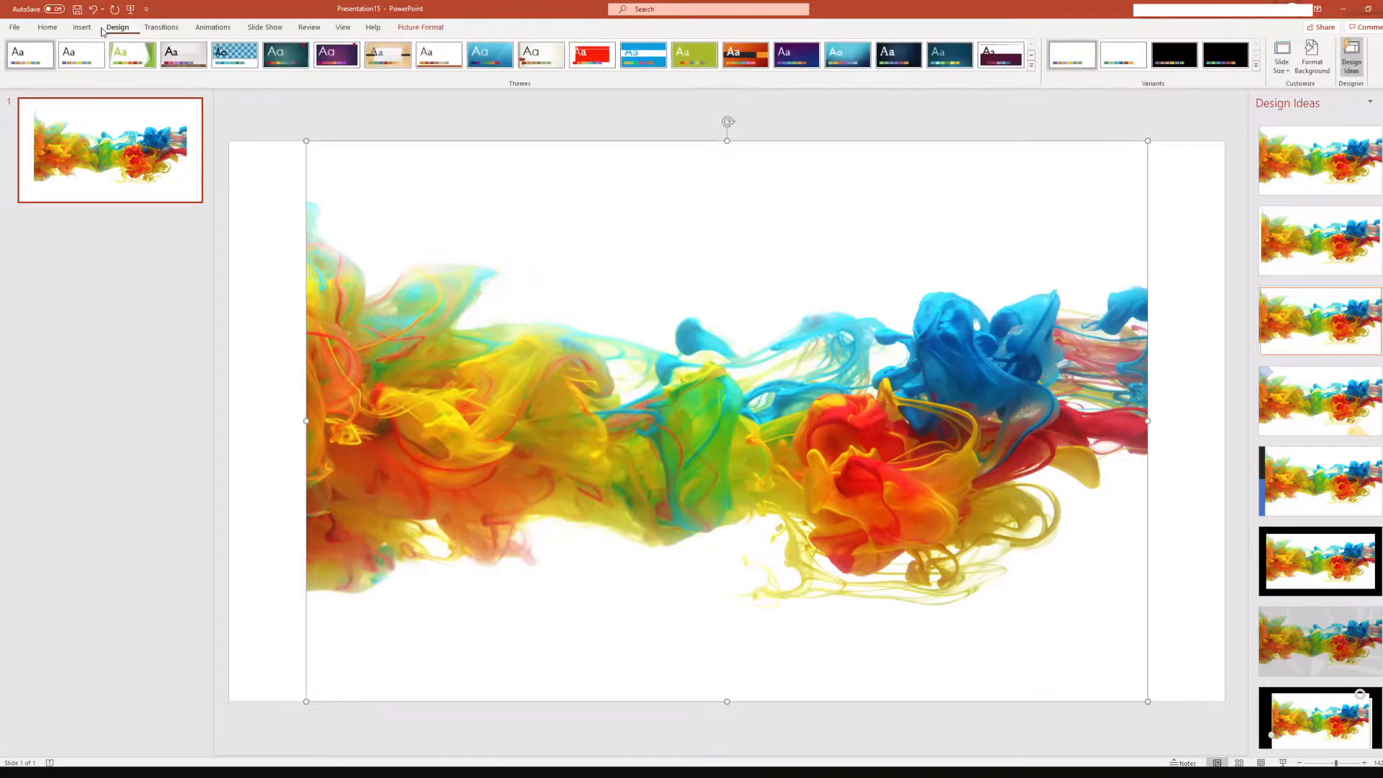
pyautogui.click(1354, 59)
pyautogui.click(1354, 59)
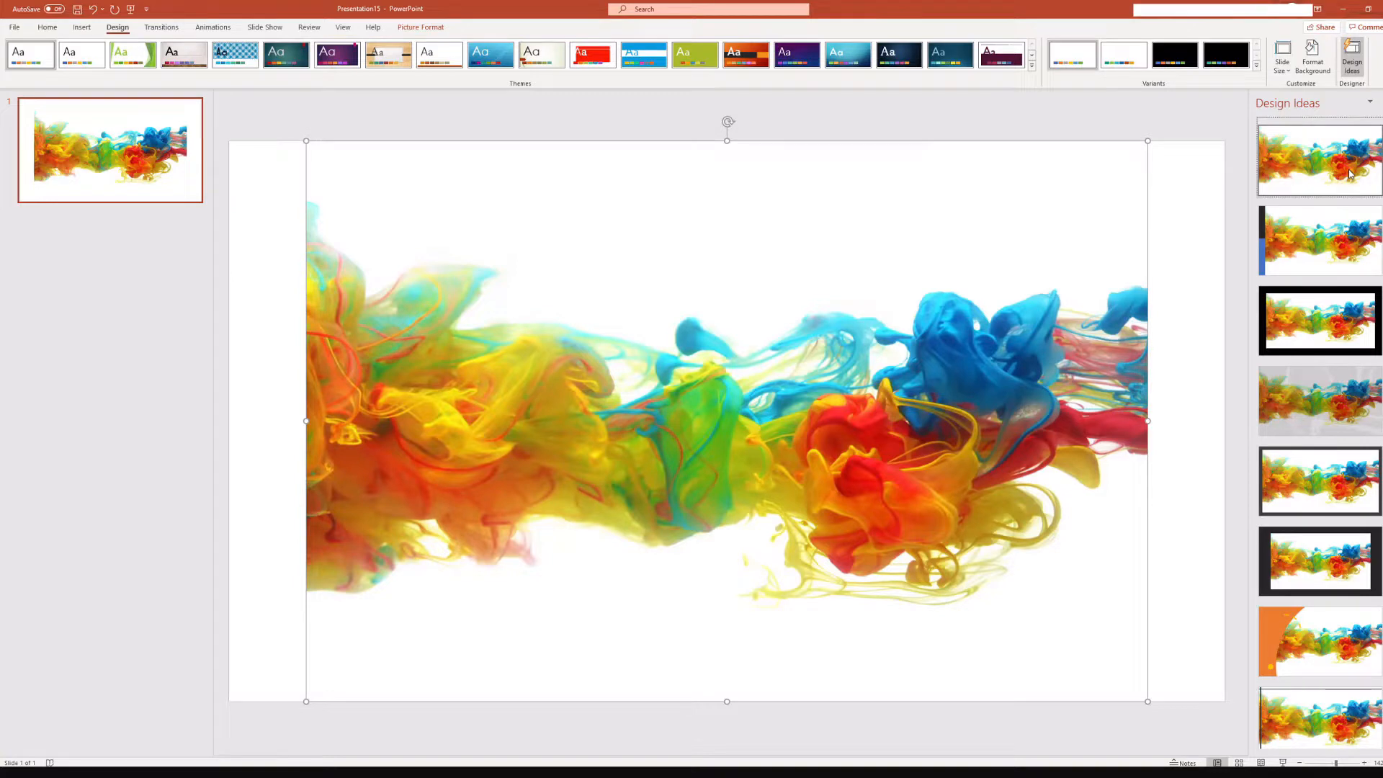
pyautogui.click(1349, 173)
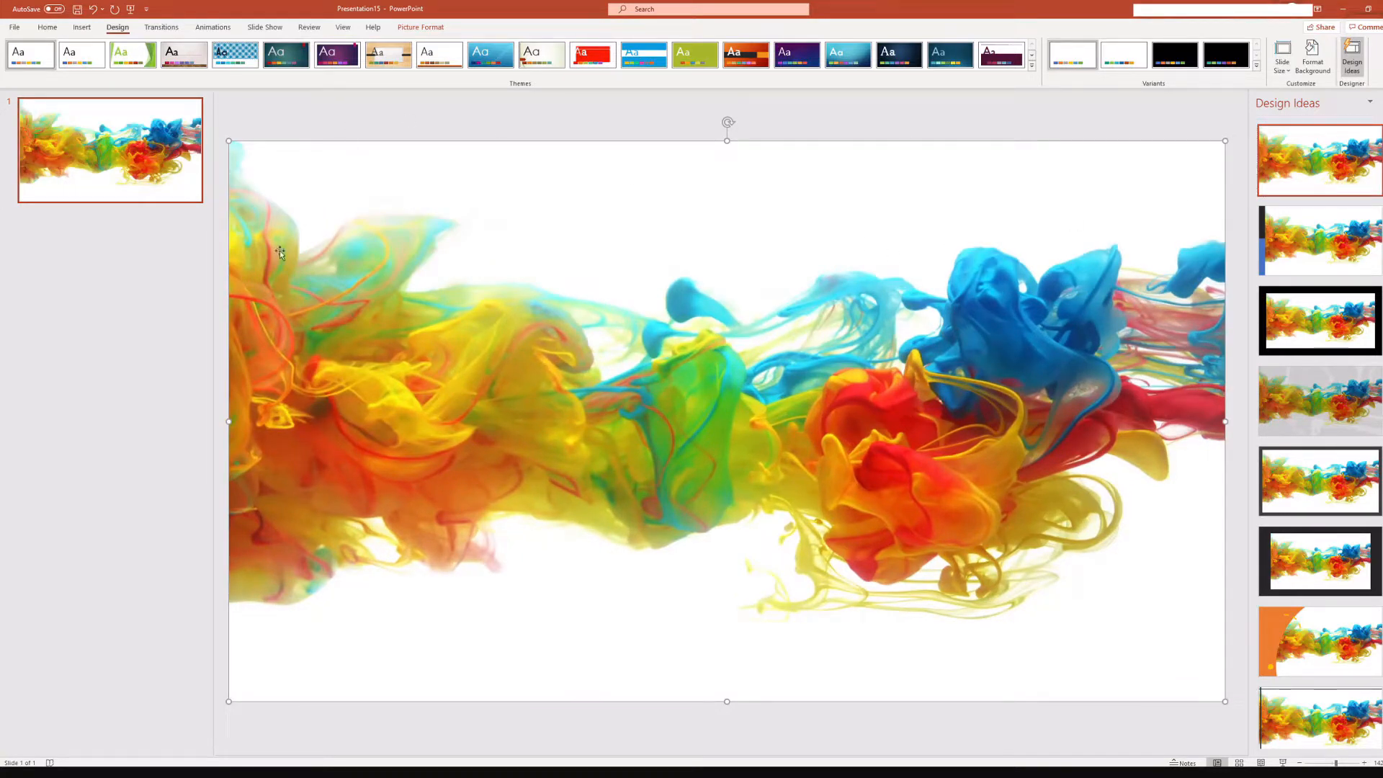
# Fade the background picture with the fourth transparency preset
pyautogui.click(425, 27)
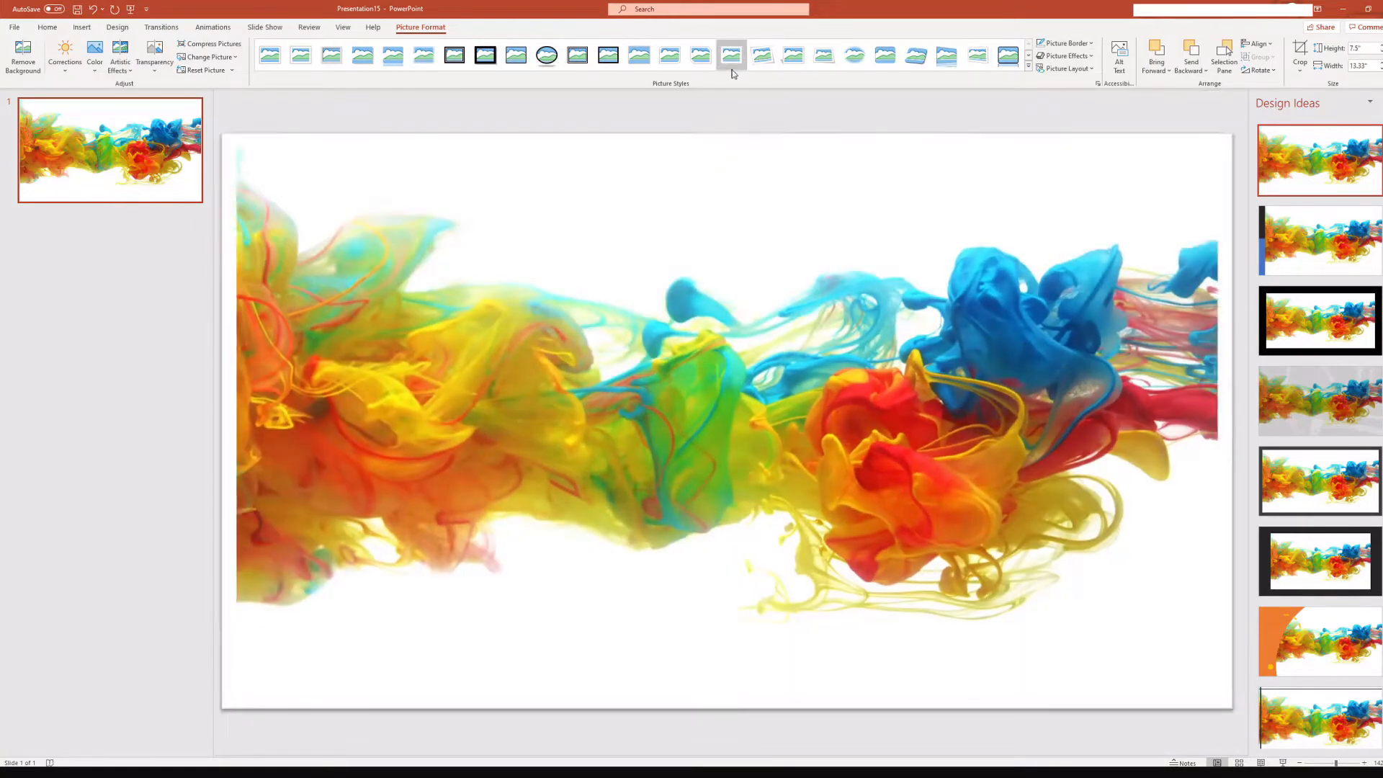
pyautogui.click(162, 64)
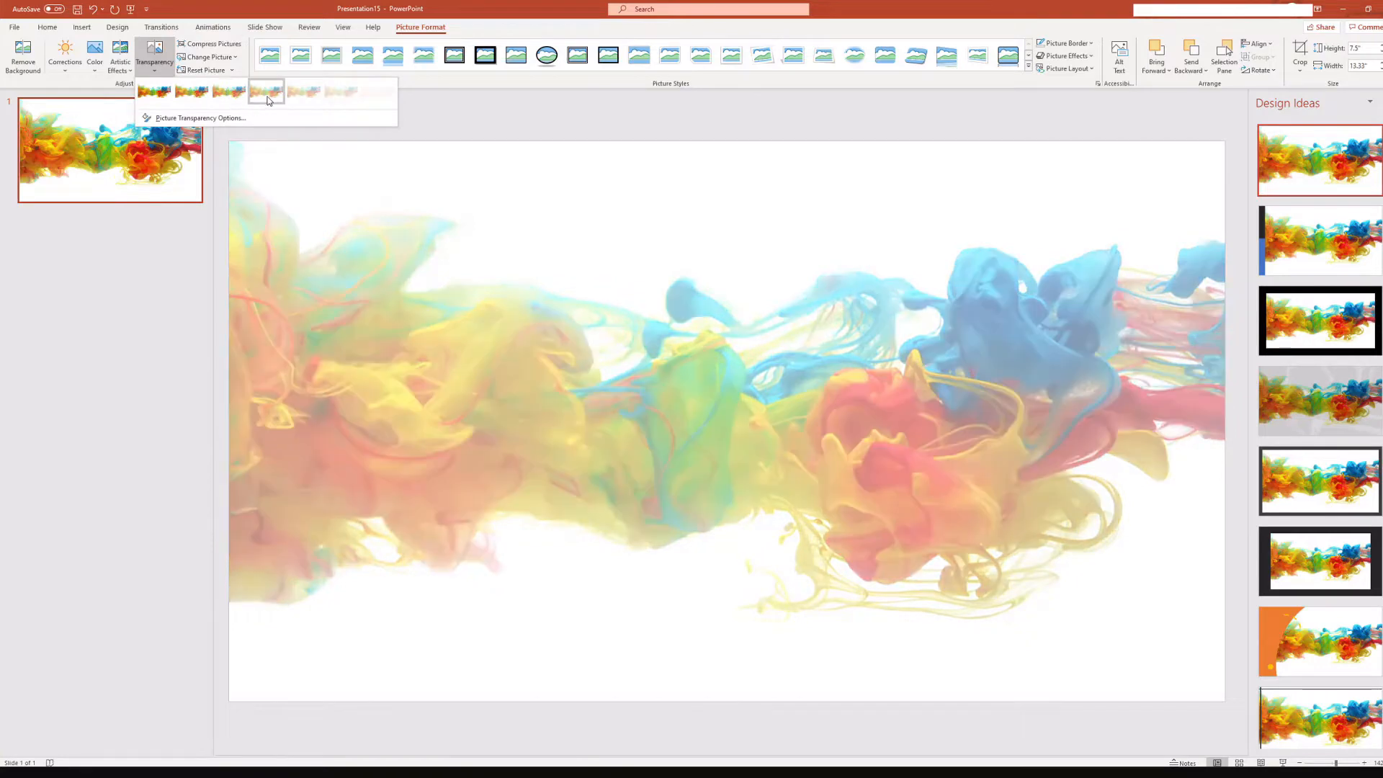
pyautogui.click(269, 96)
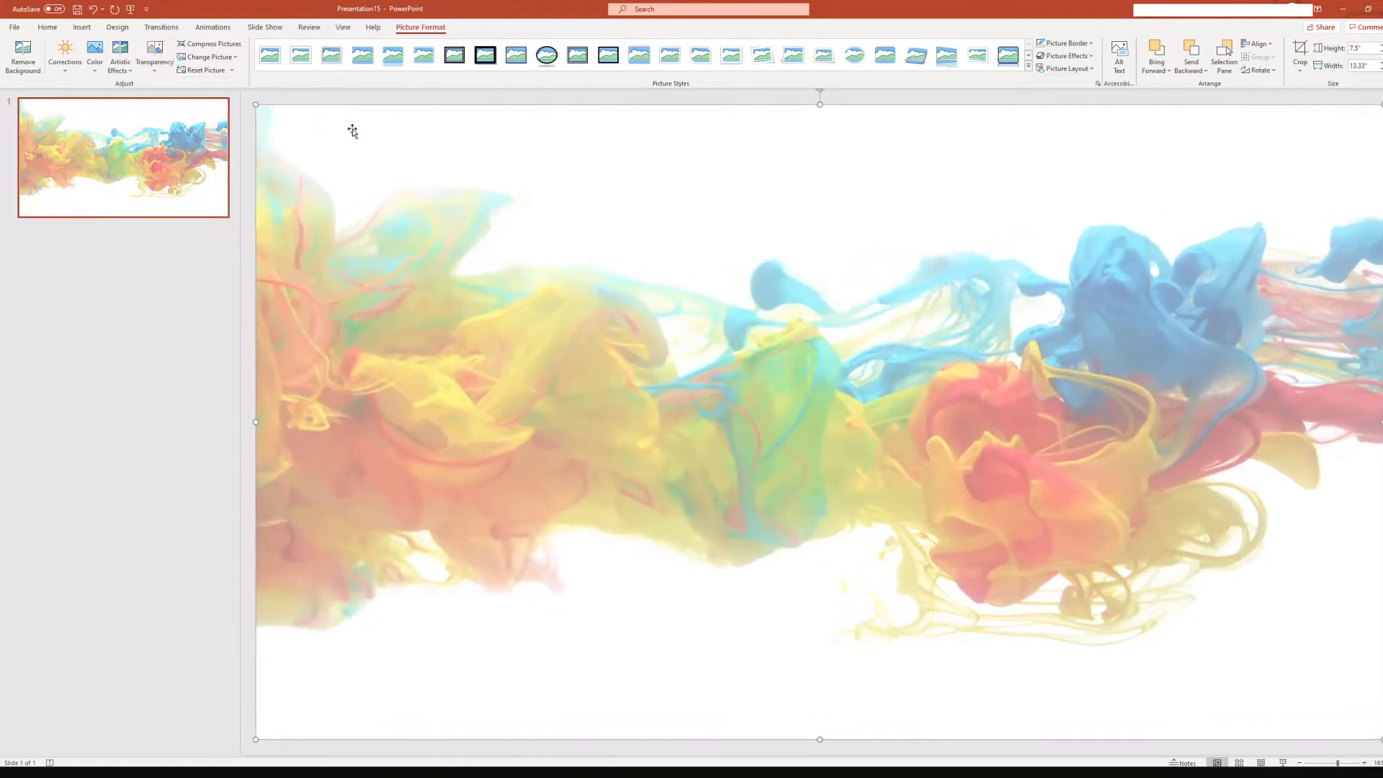
pyautogui.click(220, 270)
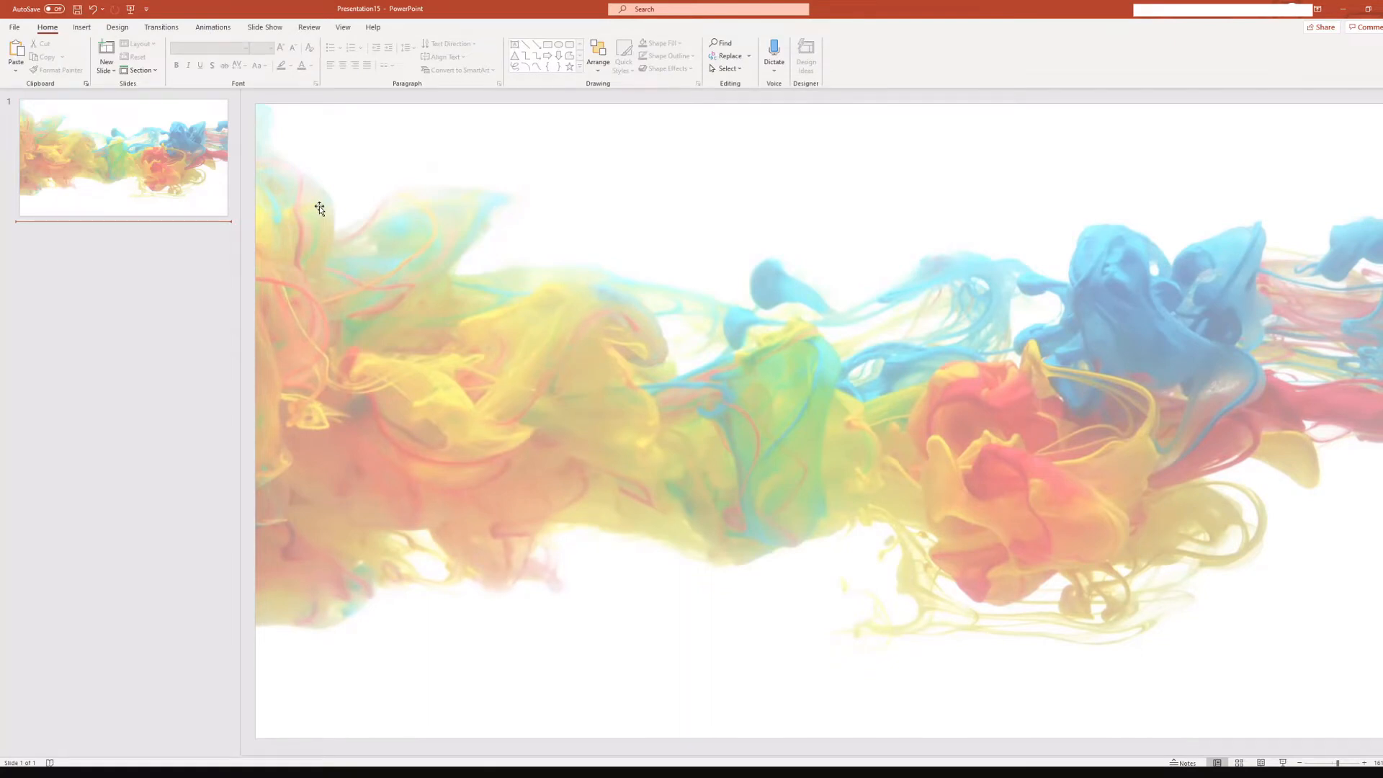
# Insert WordArt in the light blue filled style from the third row, reading "CREATE A THUMBNAIL FOR"
pyautogui.click(84, 28)
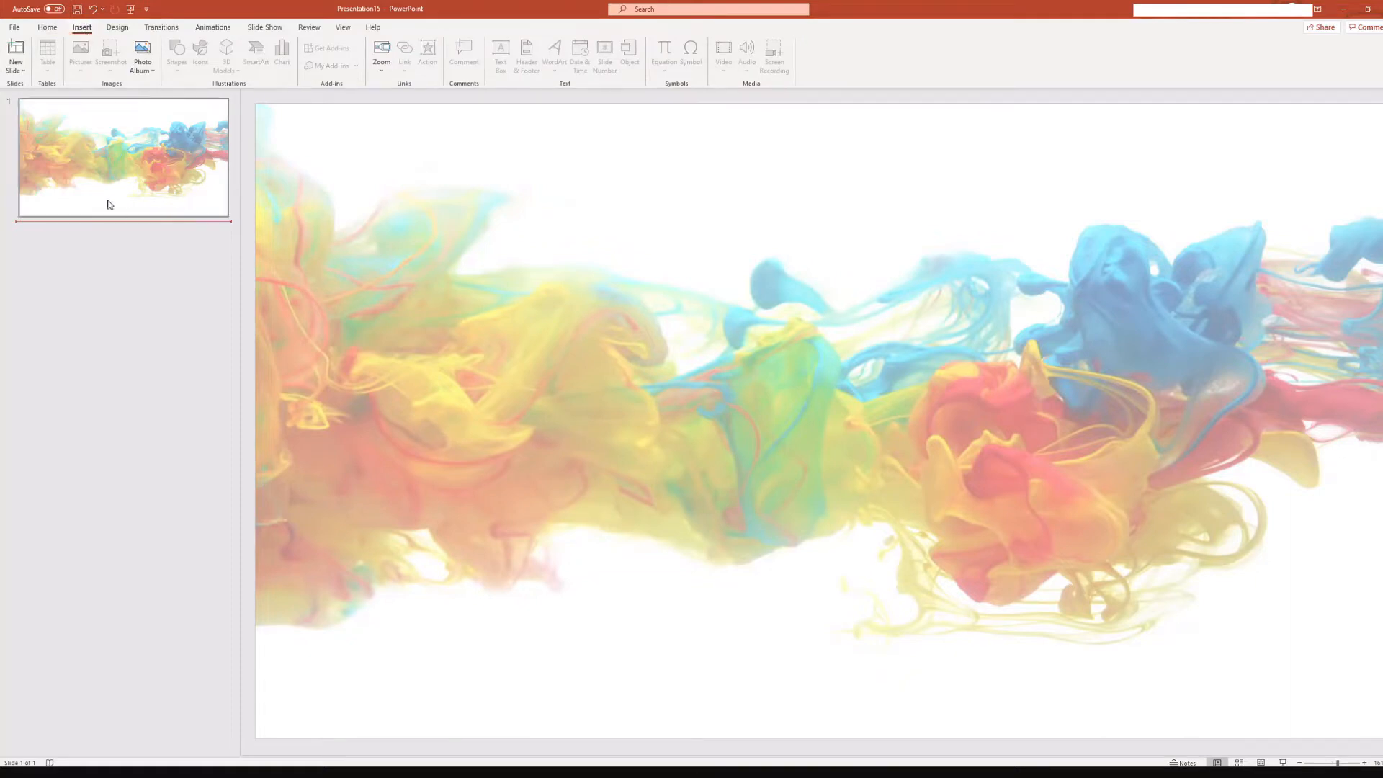
pyautogui.click(128, 158)
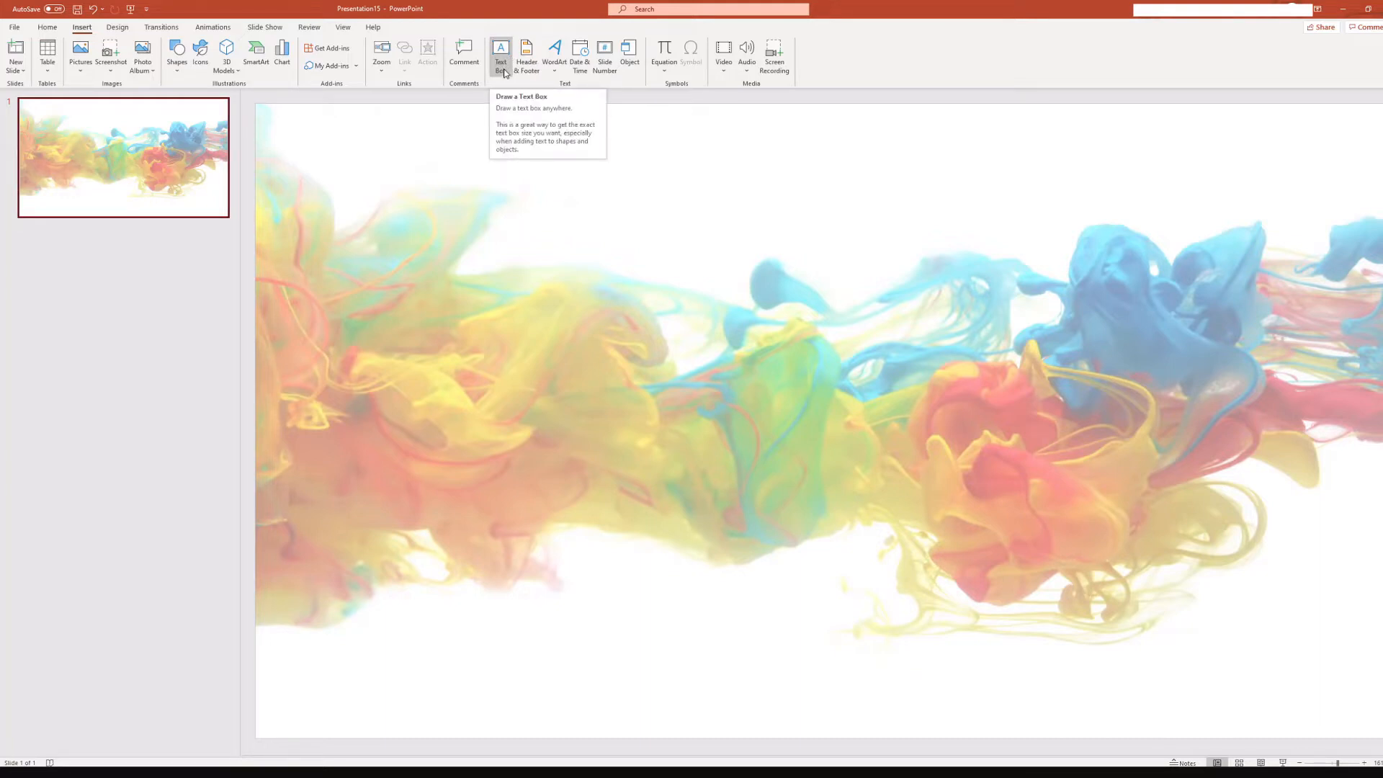
pyautogui.click(556, 70)
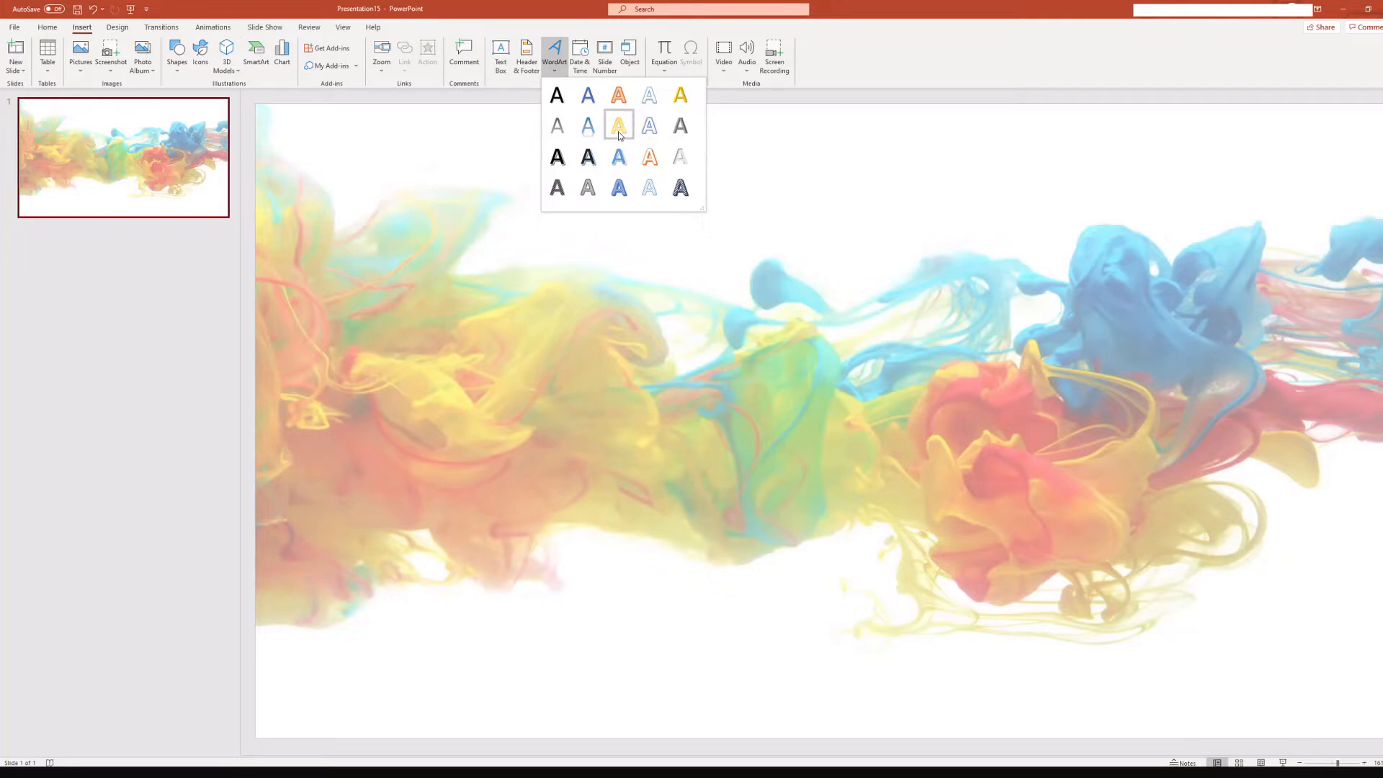
pyautogui.click(618, 167)
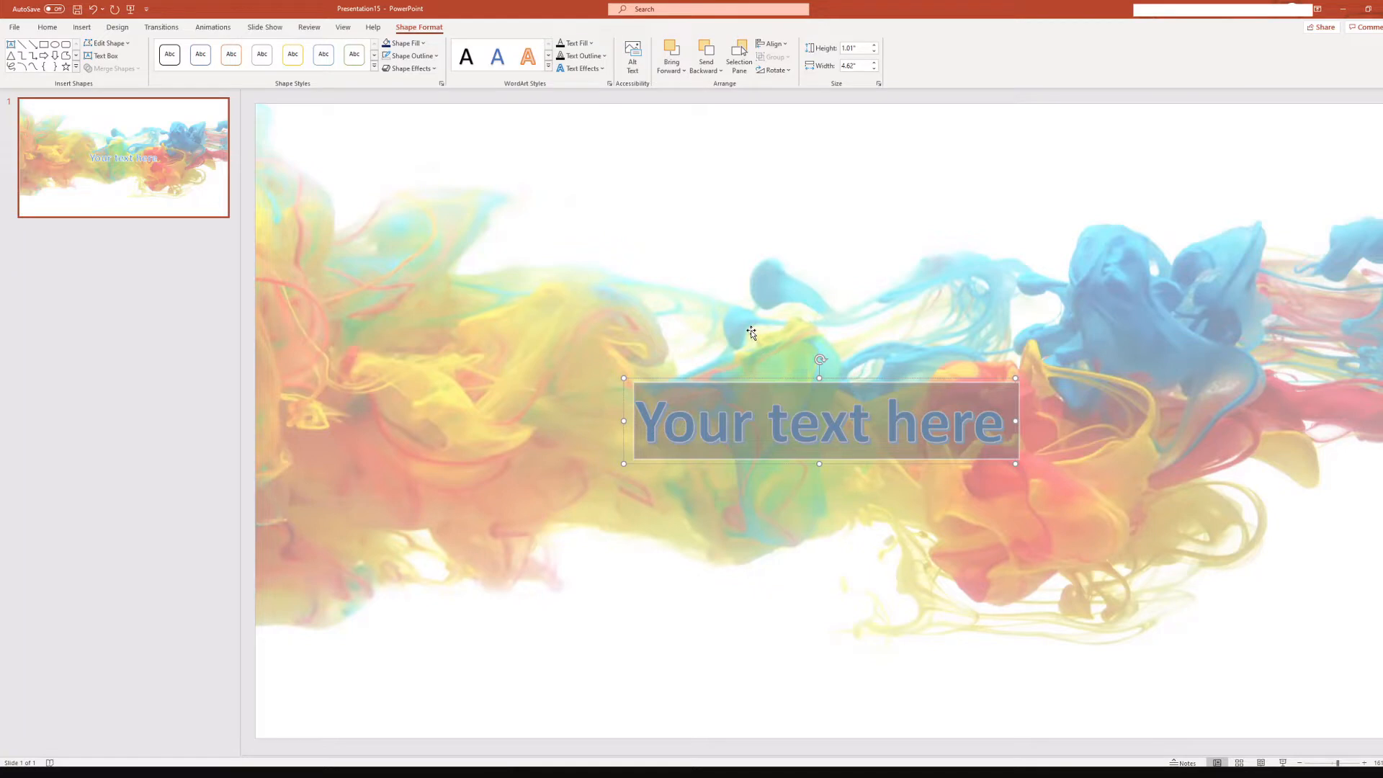
pyautogui.write('CREAT')
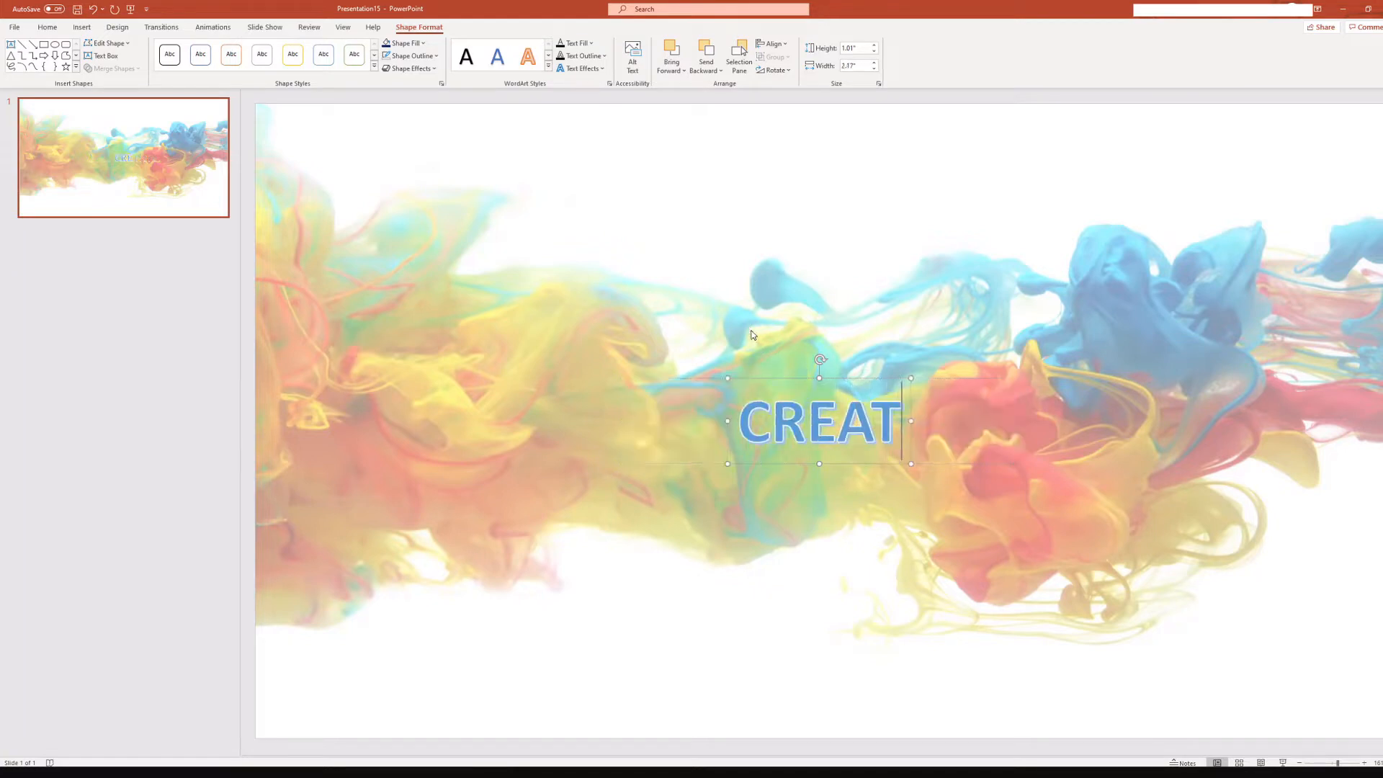
pyautogui.write('E A THUM')
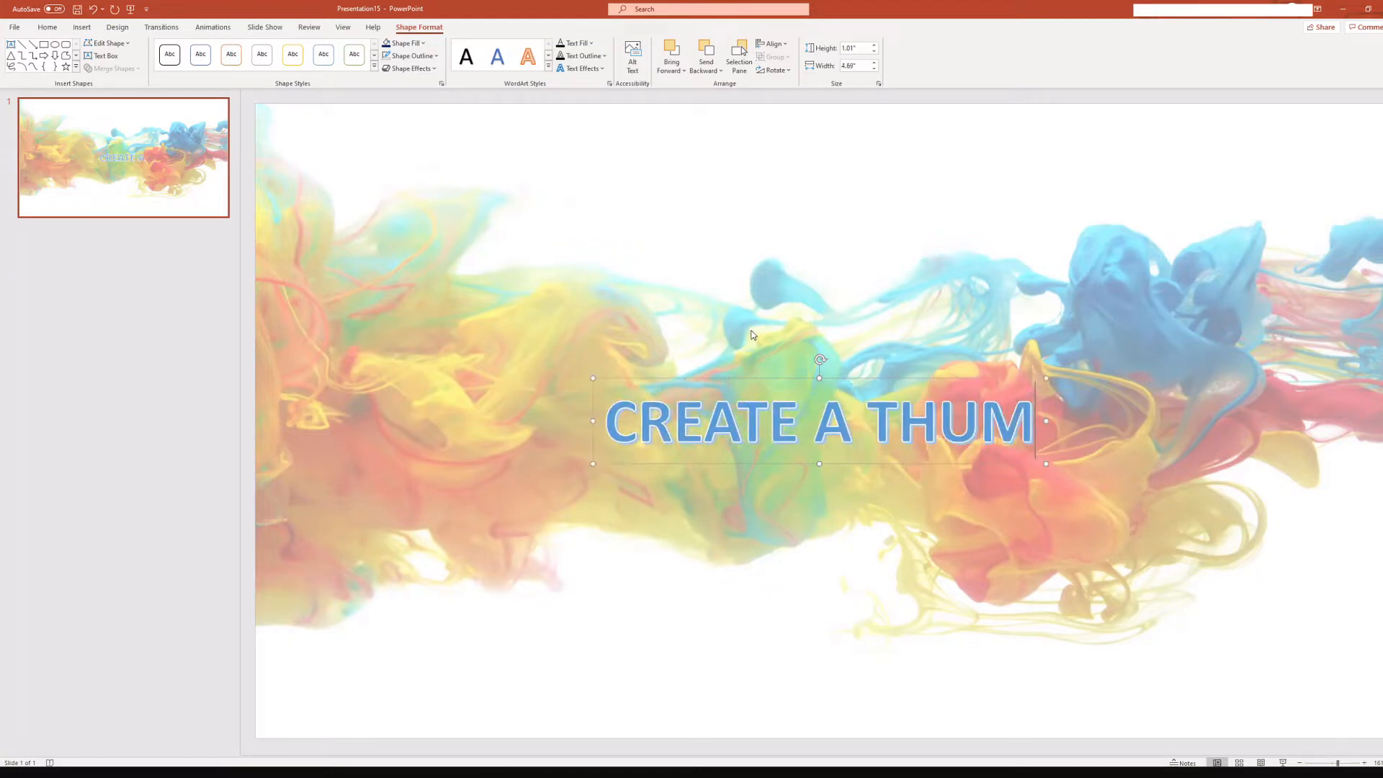
pyautogui.write('BNAIL FOR')
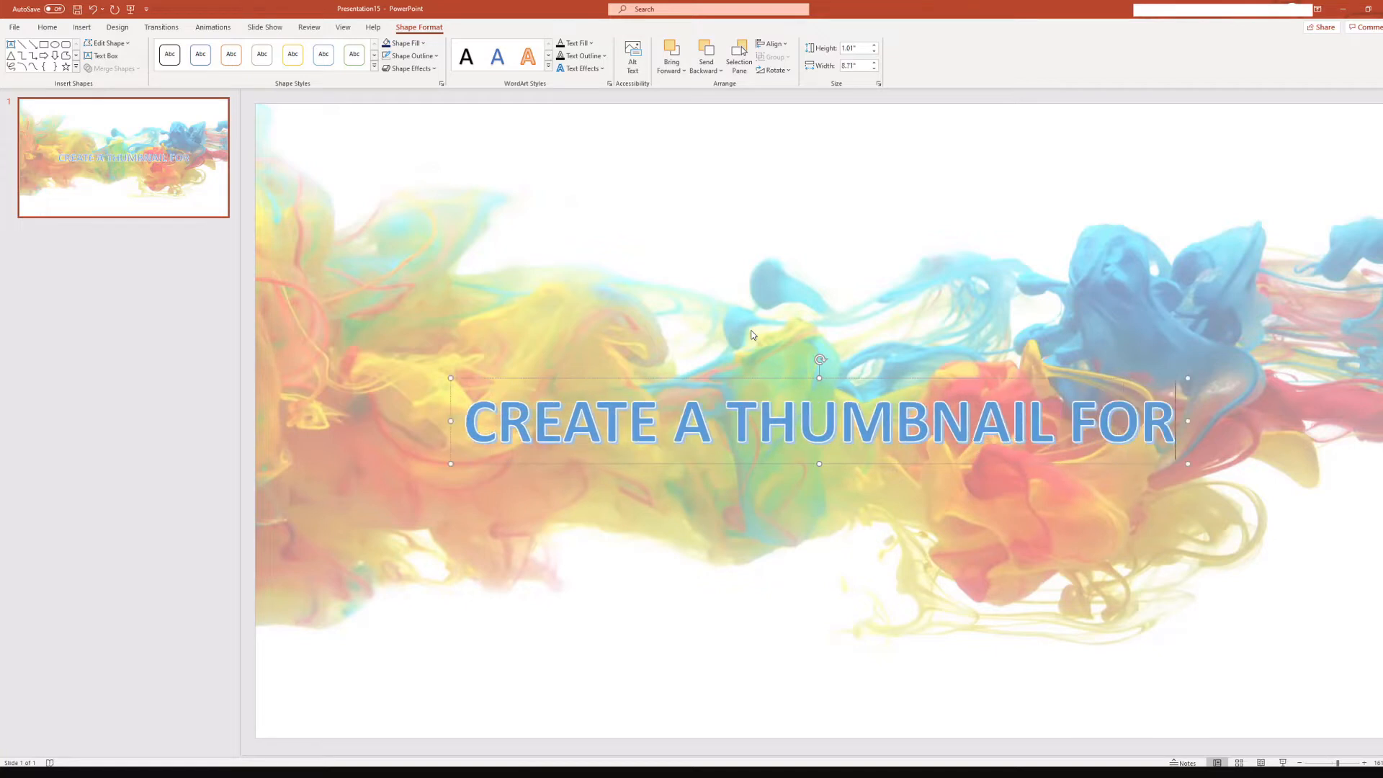
# Break the WordArt title into three lines: "CREATE A", "THUMBNAIL" and "FOR"
pyautogui.click(733, 412)
pyautogui.press('Return')
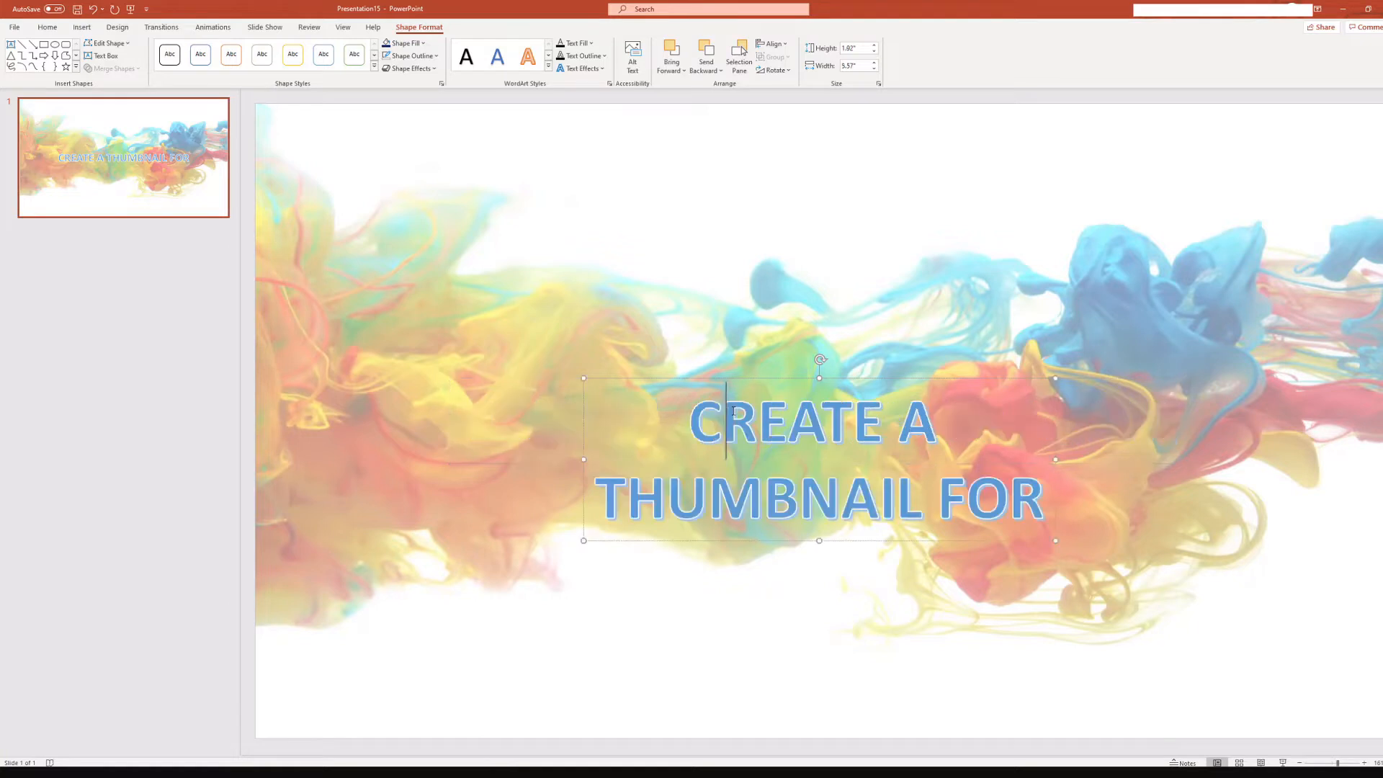
pyautogui.click(941, 499)
pyautogui.press('Return')
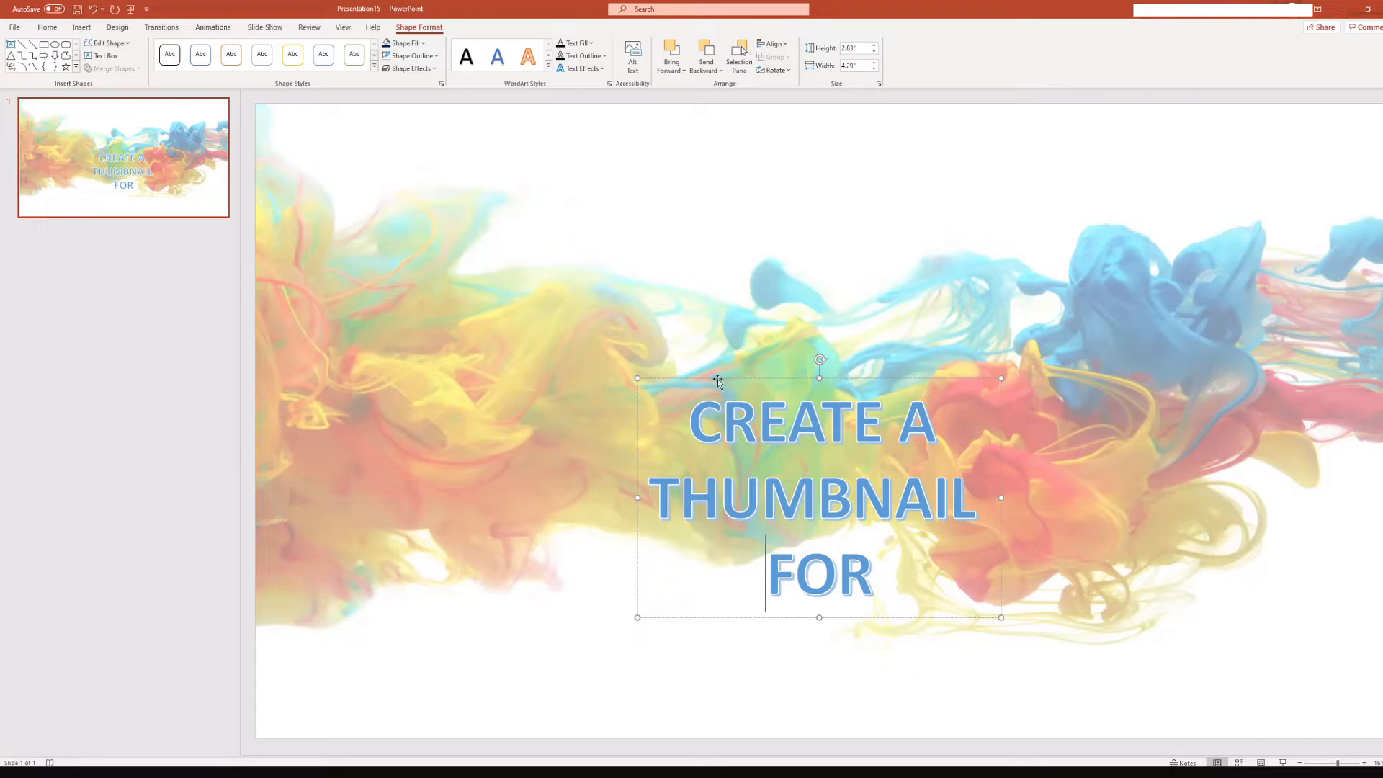
# Place the title box in the slide's upper-left area, tilted slightly counterclockwise and about 6.2 inches wide
pyautogui.moveTo(712, 380); pyautogui.dragTo(349, 153)
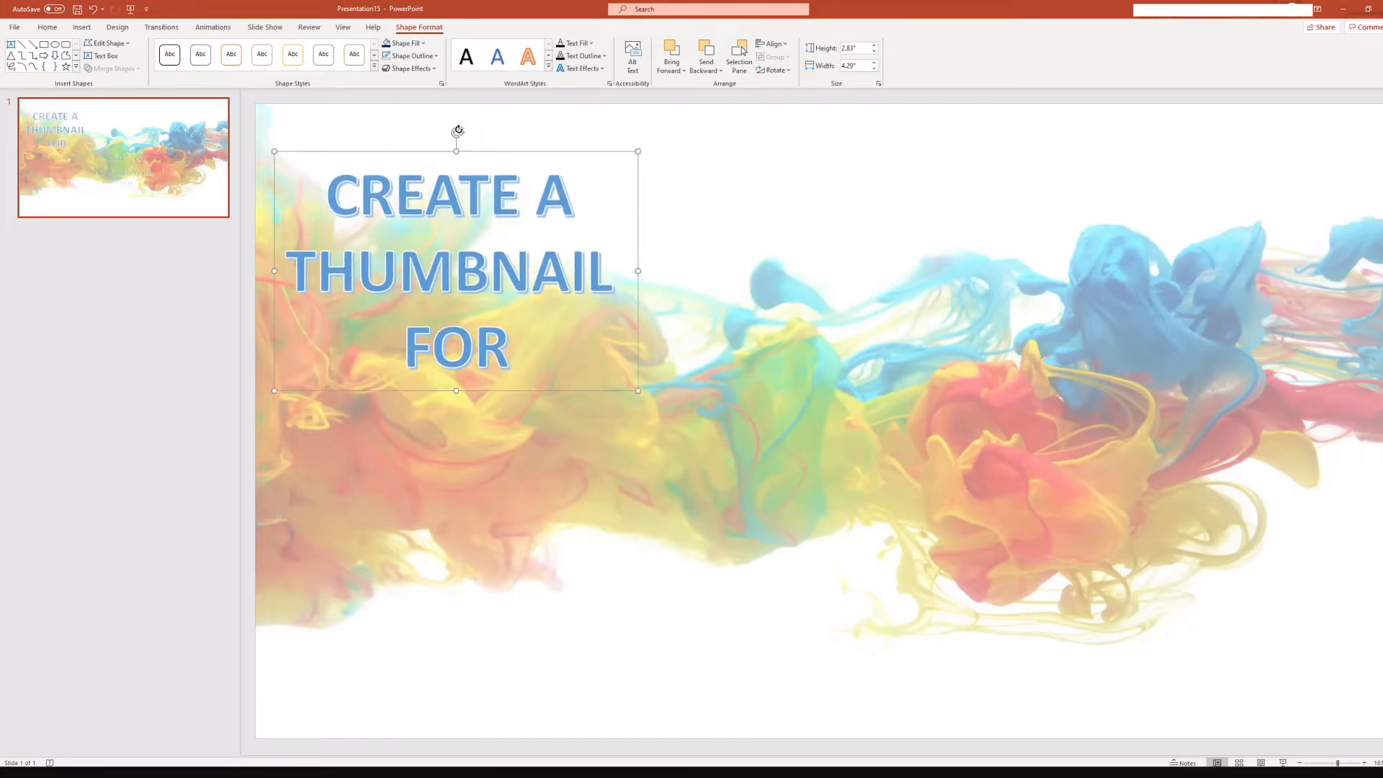
pyautogui.moveTo(458, 133); pyautogui.dragTo(416, 131)
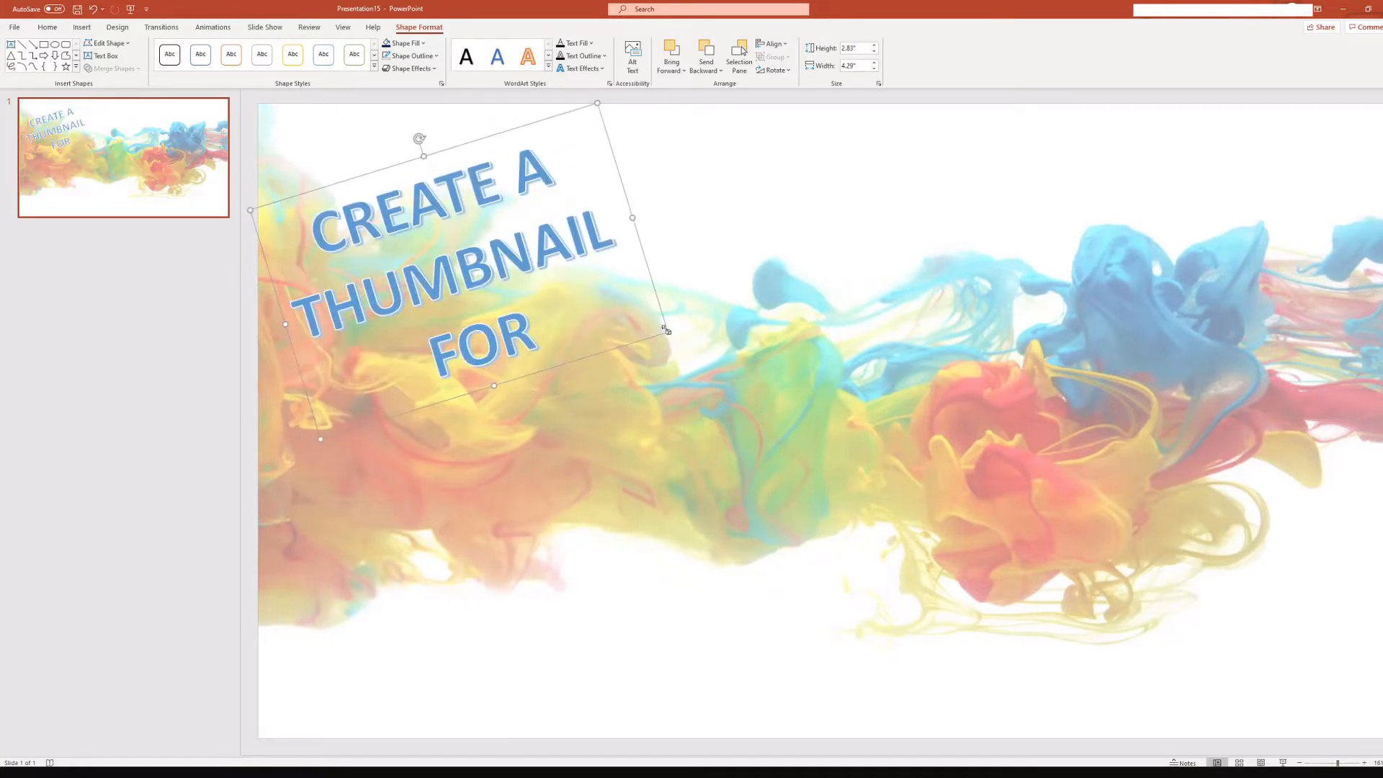
pyautogui.moveTo(668, 331); pyautogui.dragTo(871, 452)
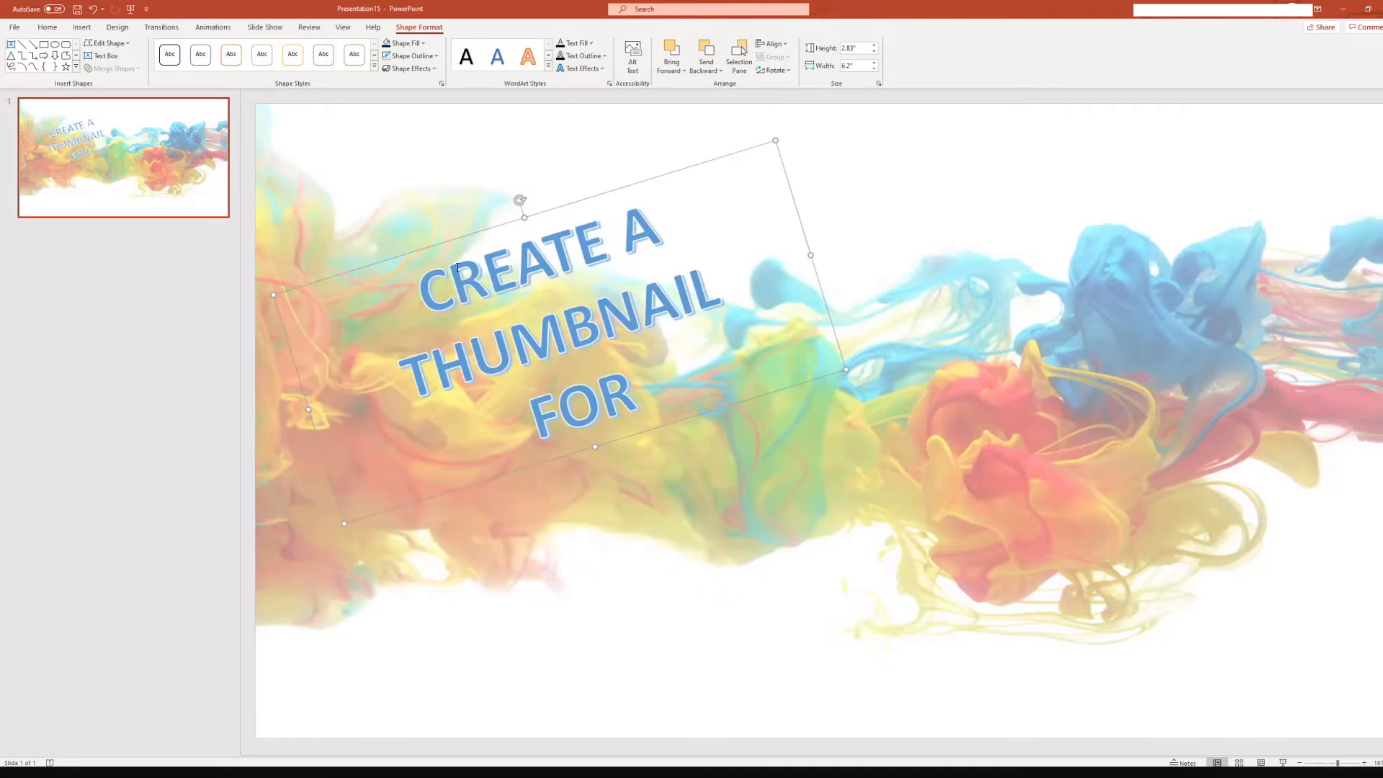
# Enlarge all of the title's text to 80 points and nudge the box slightly left
pyautogui.tripleClick(668, 404)
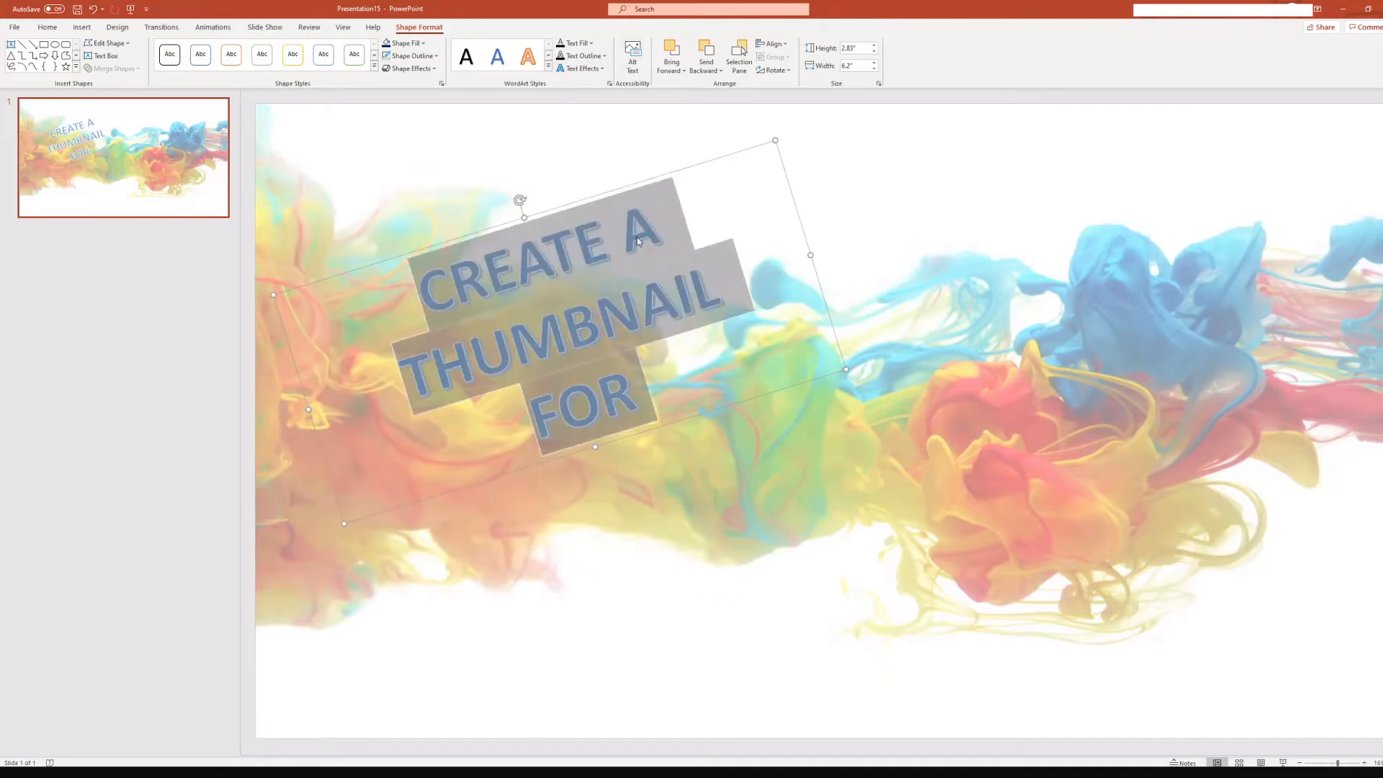
pyautogui.rightClick(617, 204)
pyautogui.click(699, 167)
pyautogui.click(699, 167)
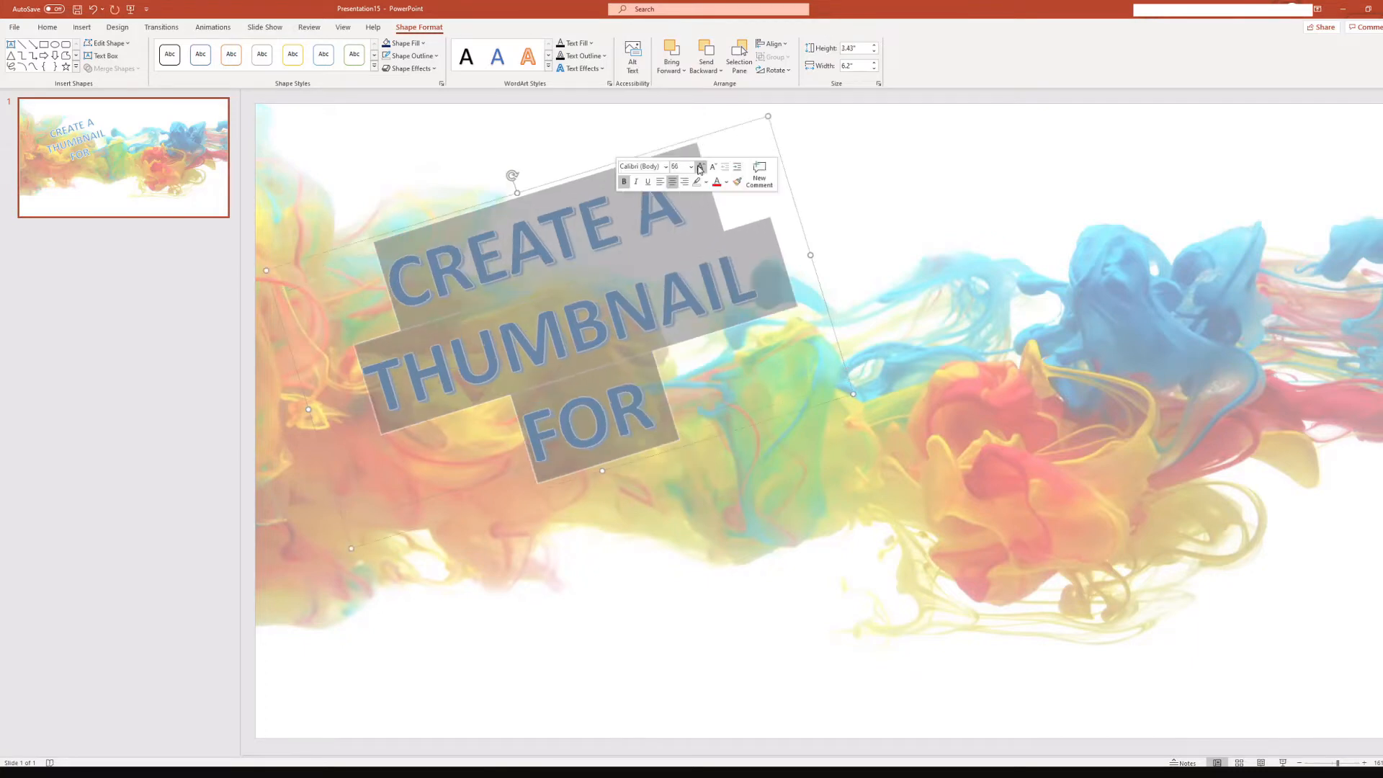
pyautogui.click(699, 167)
pyautogui.click(700, 167)
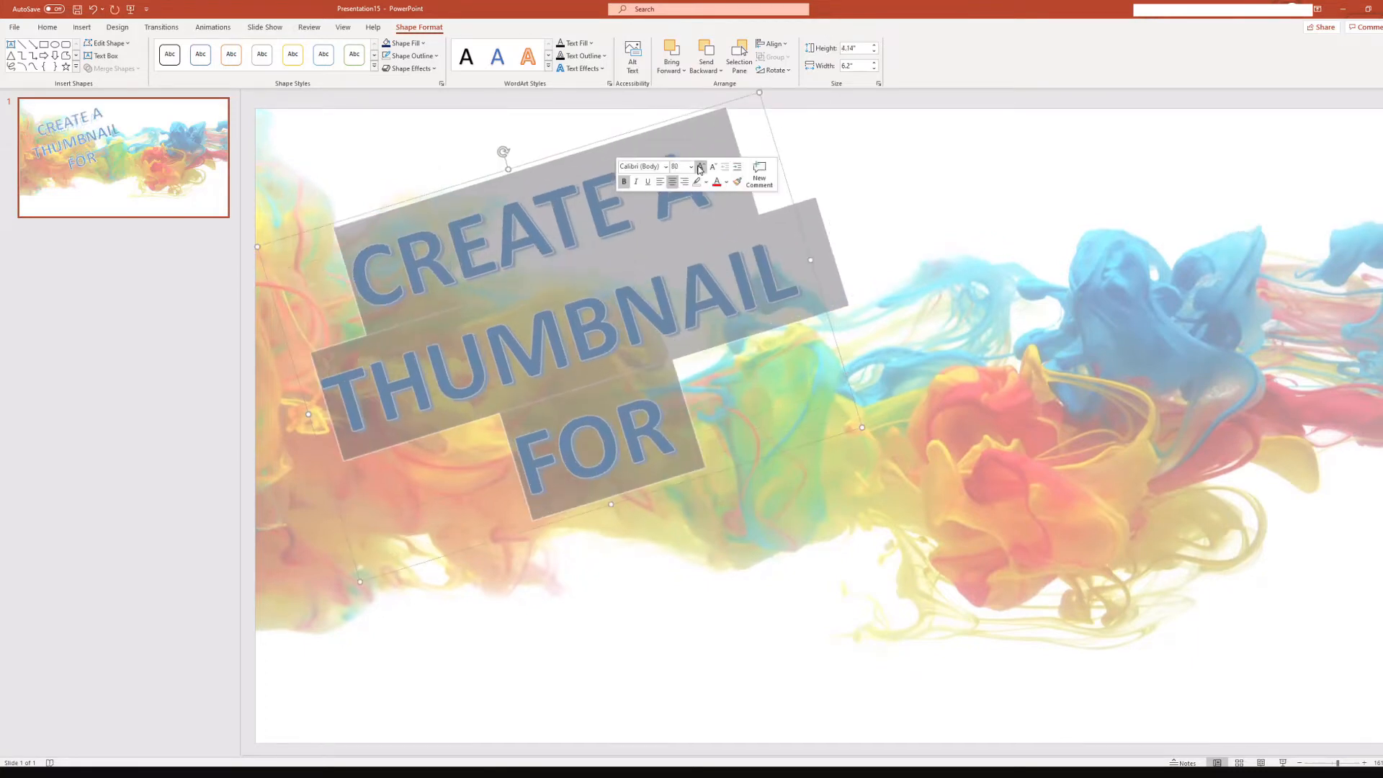
pyautogui.click(659, 122)
pyautogui.moveTo(659, 122); pyautogui.dragTo(641, 120)
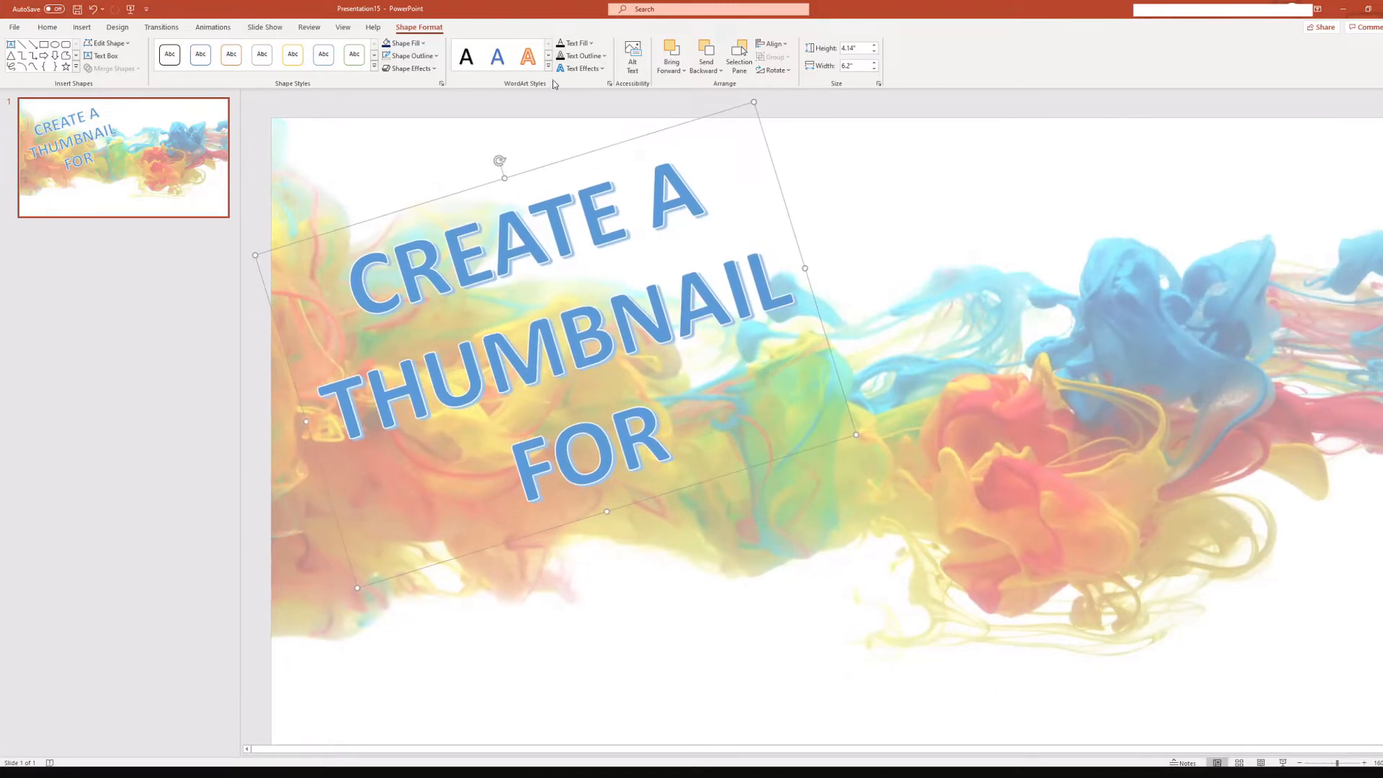
# Change the title's WordArt style to the gold filled one
pyautogui.click(548, 55)
pyautogui.click(549, 56)
pyautogui.click(549, 44)
pyautogui.click(550, 56)
pyautogui.click(549, 44)
pyautogui.click(549, 44)
pyautogui.click(498, 57)
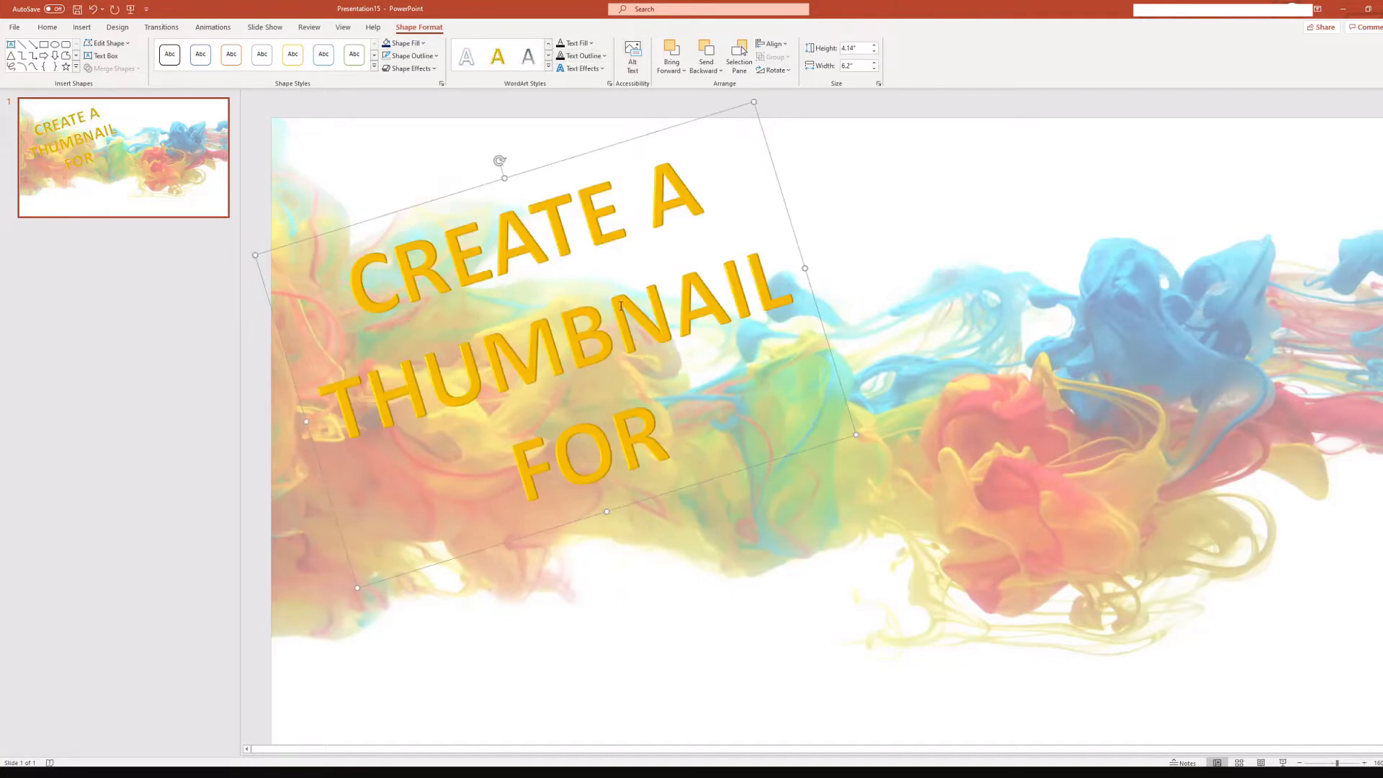
# Fill the title's text with black and add an orange glow text effect around it
pyautogui.click(592, 44)
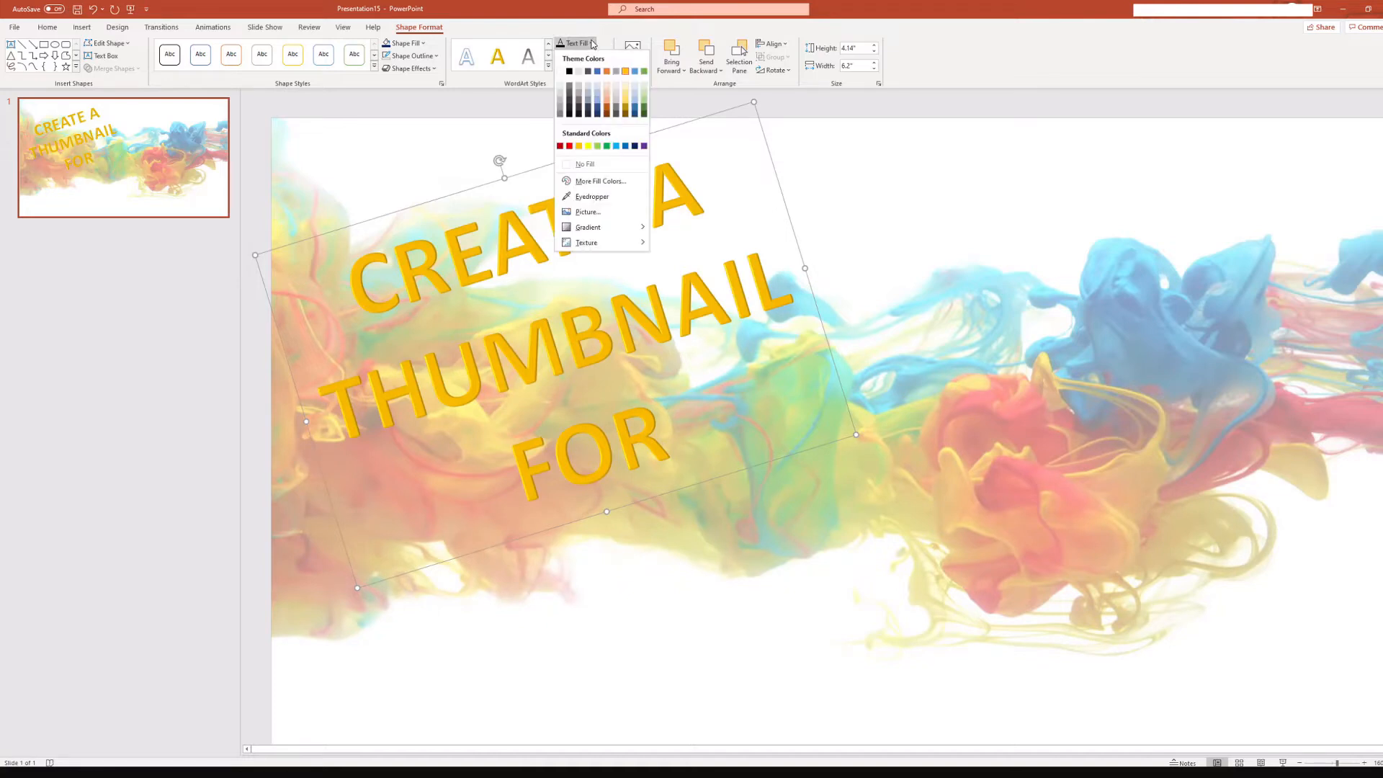
pyautogui.click(570, 72)
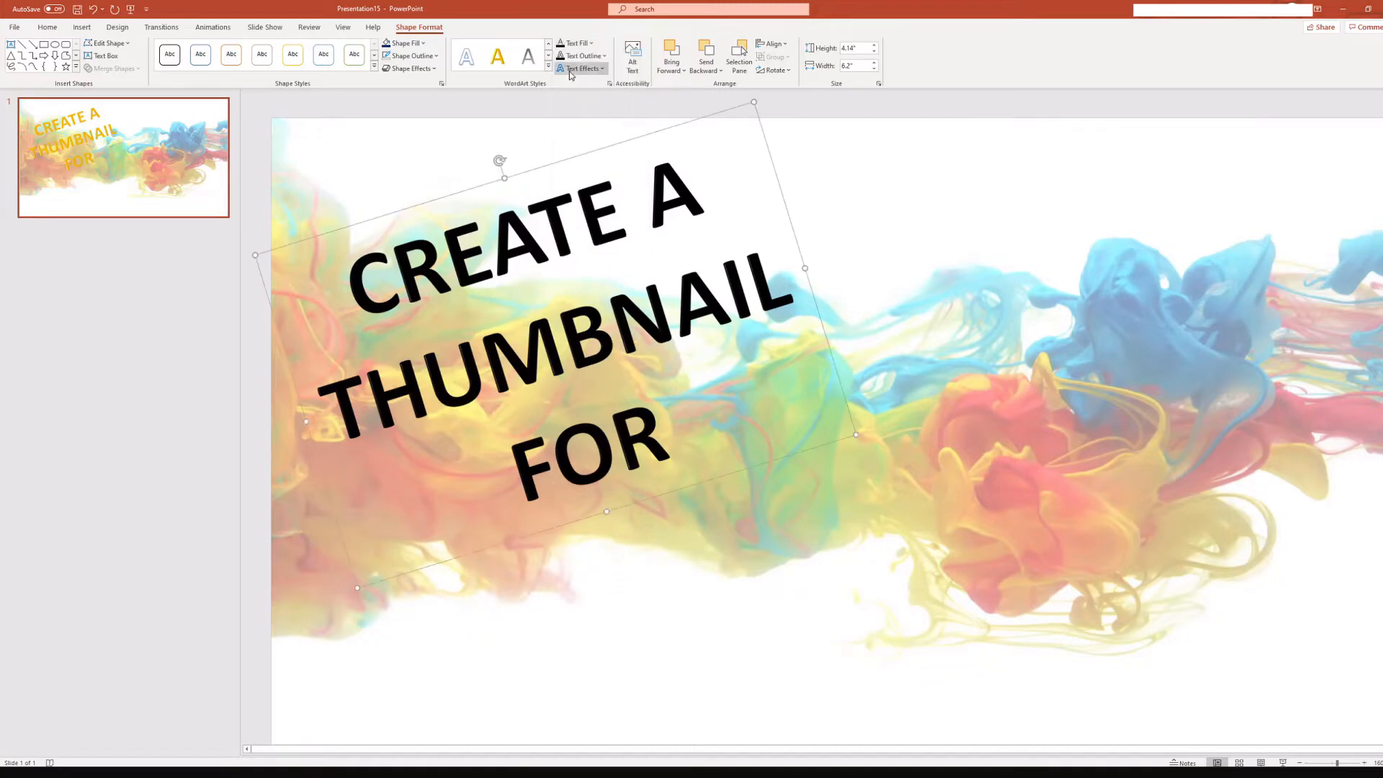
pyautogui.click(603, 56)
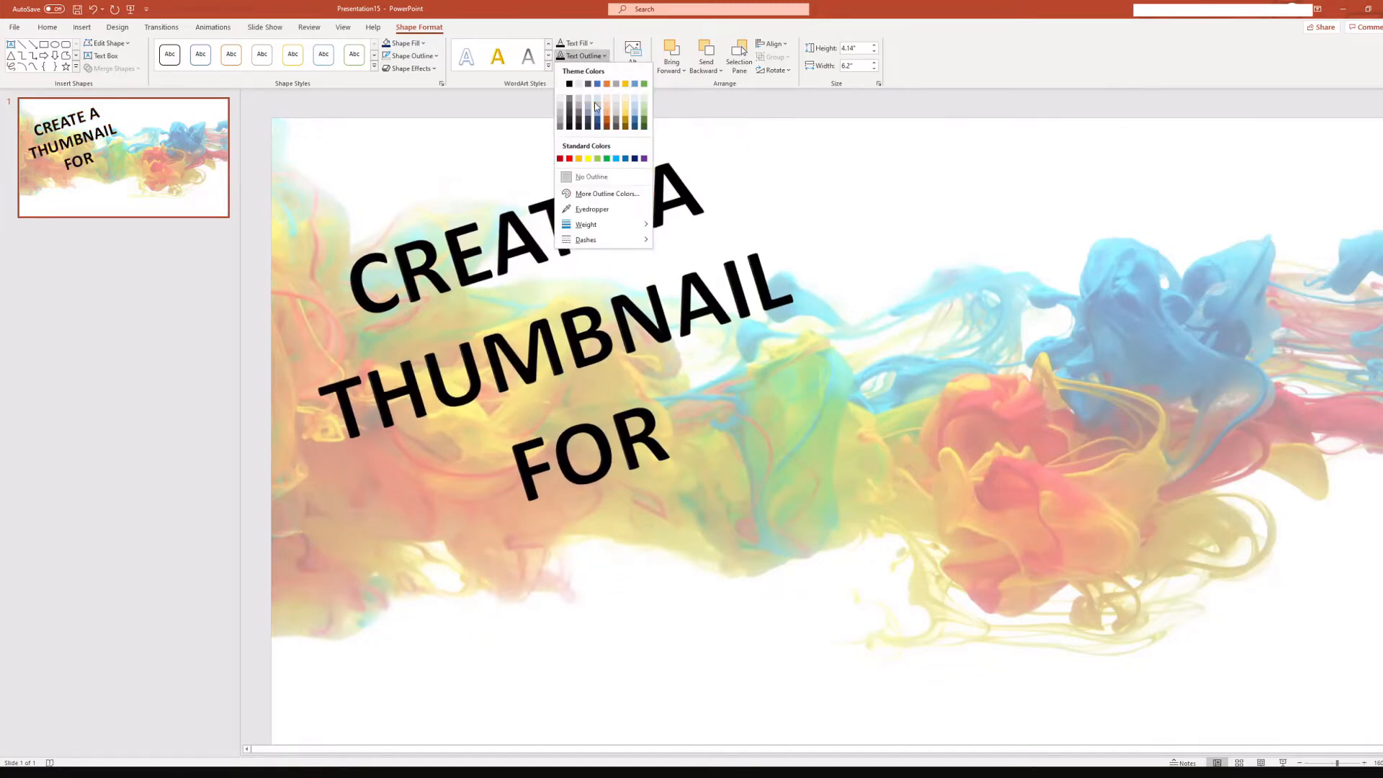
pyautogui.click(615, 41)
pyautogui.click(600, 68)
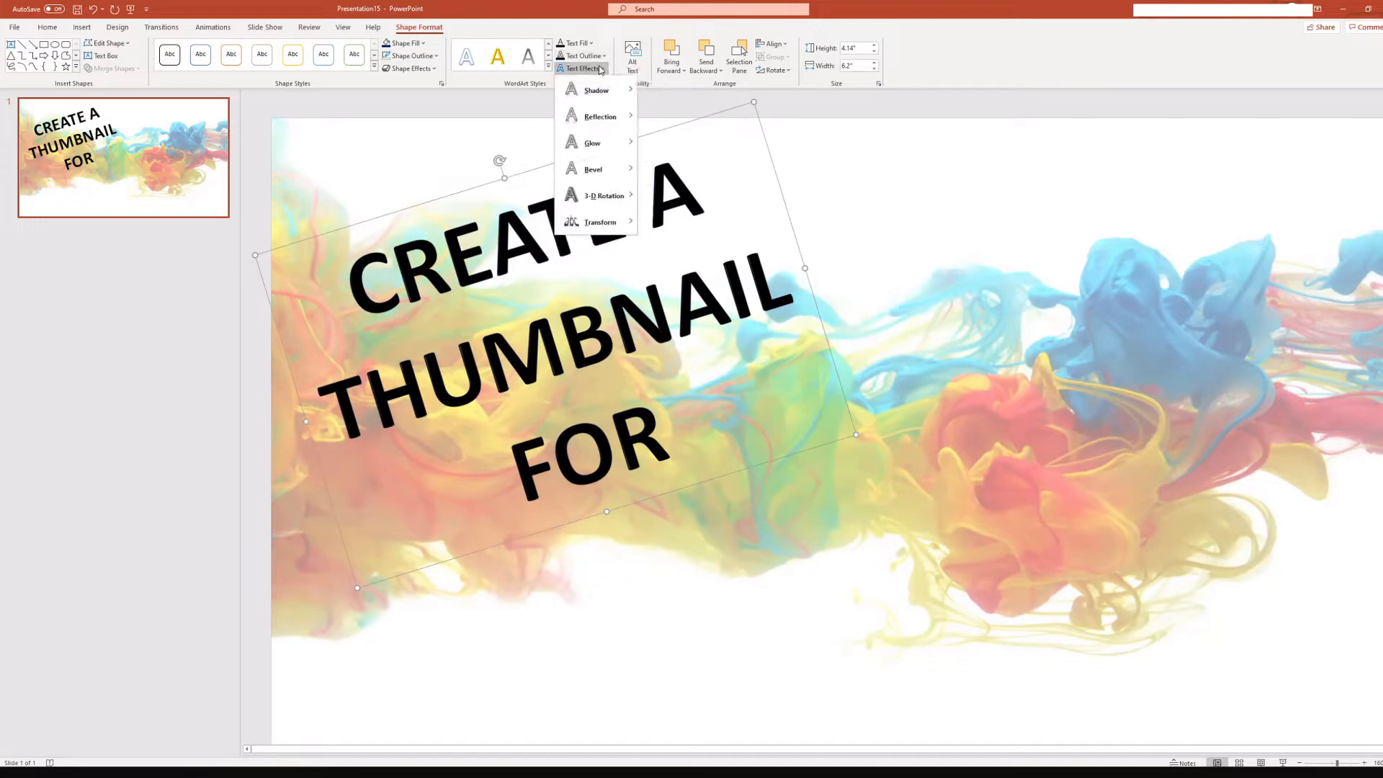
pyautogui.moveTo(611, 143)
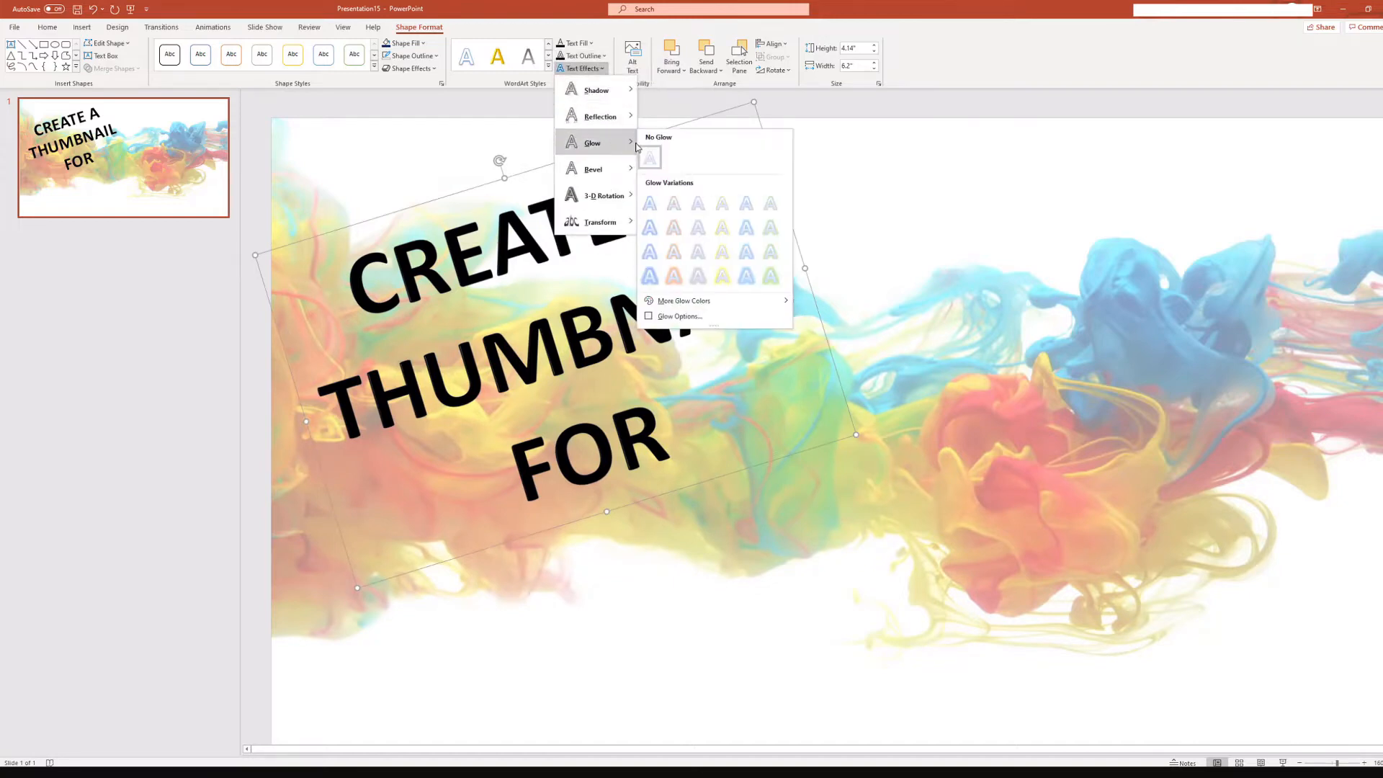
pyautogui.click(674, 252)
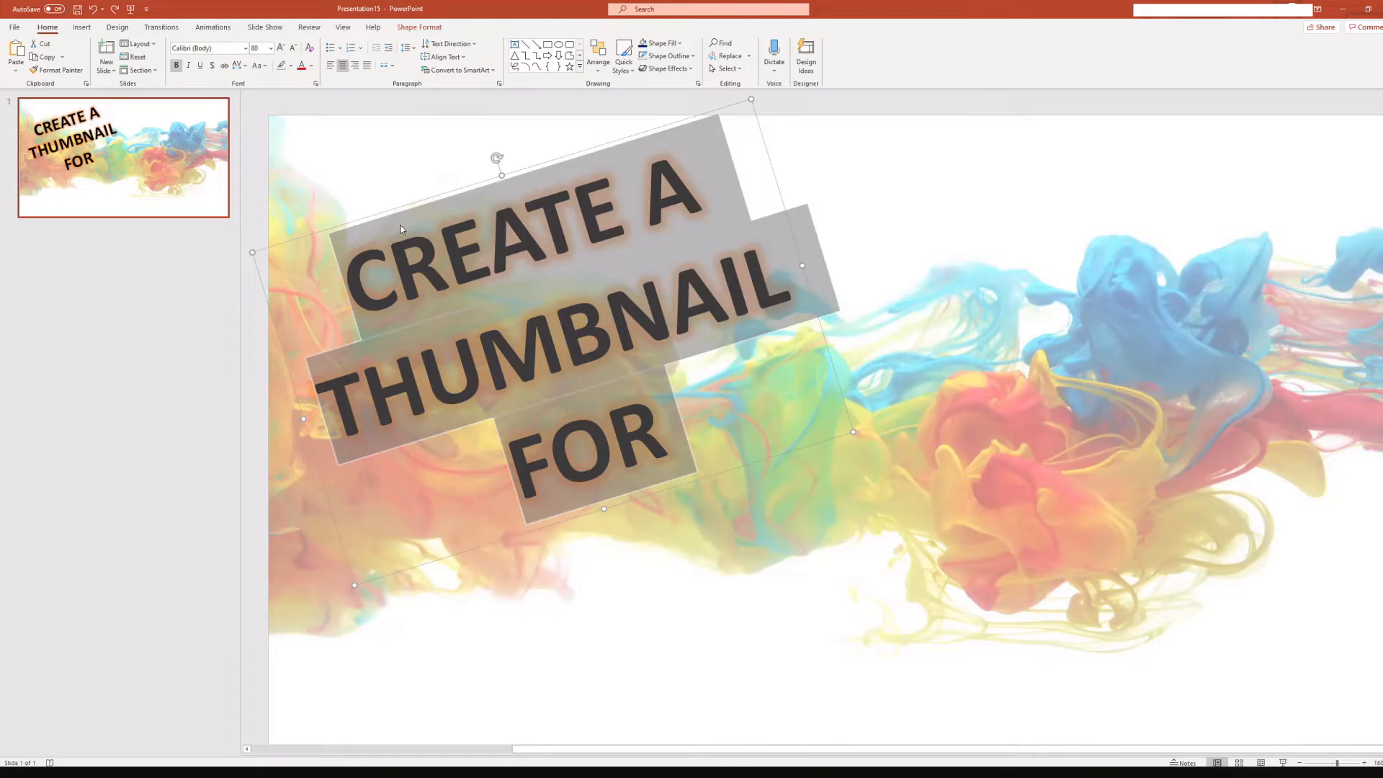
# Change the title's font to Arial Black, keeping its text at 80 points
pyautogui.click(282, 49)
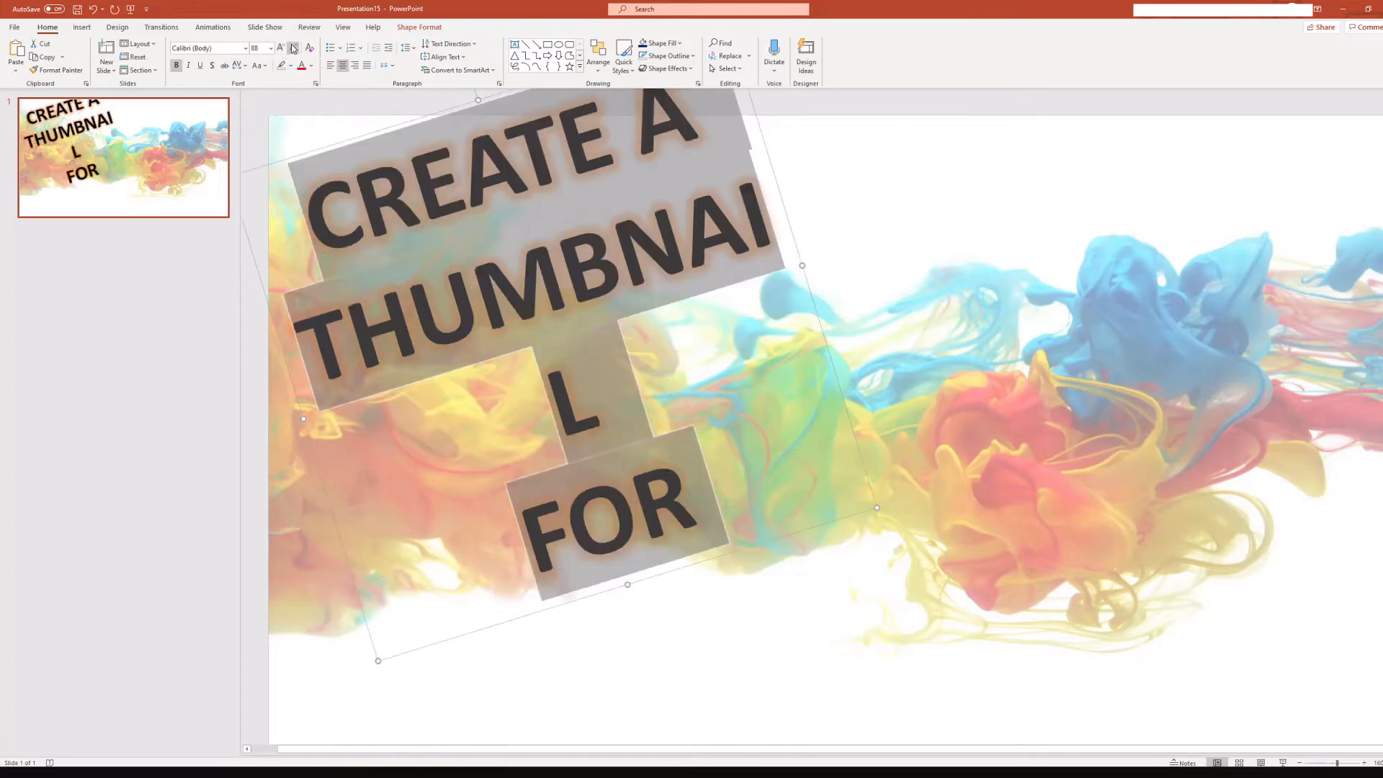
pyautogui.click(294, 48)
pyautogui.click(244, 48)
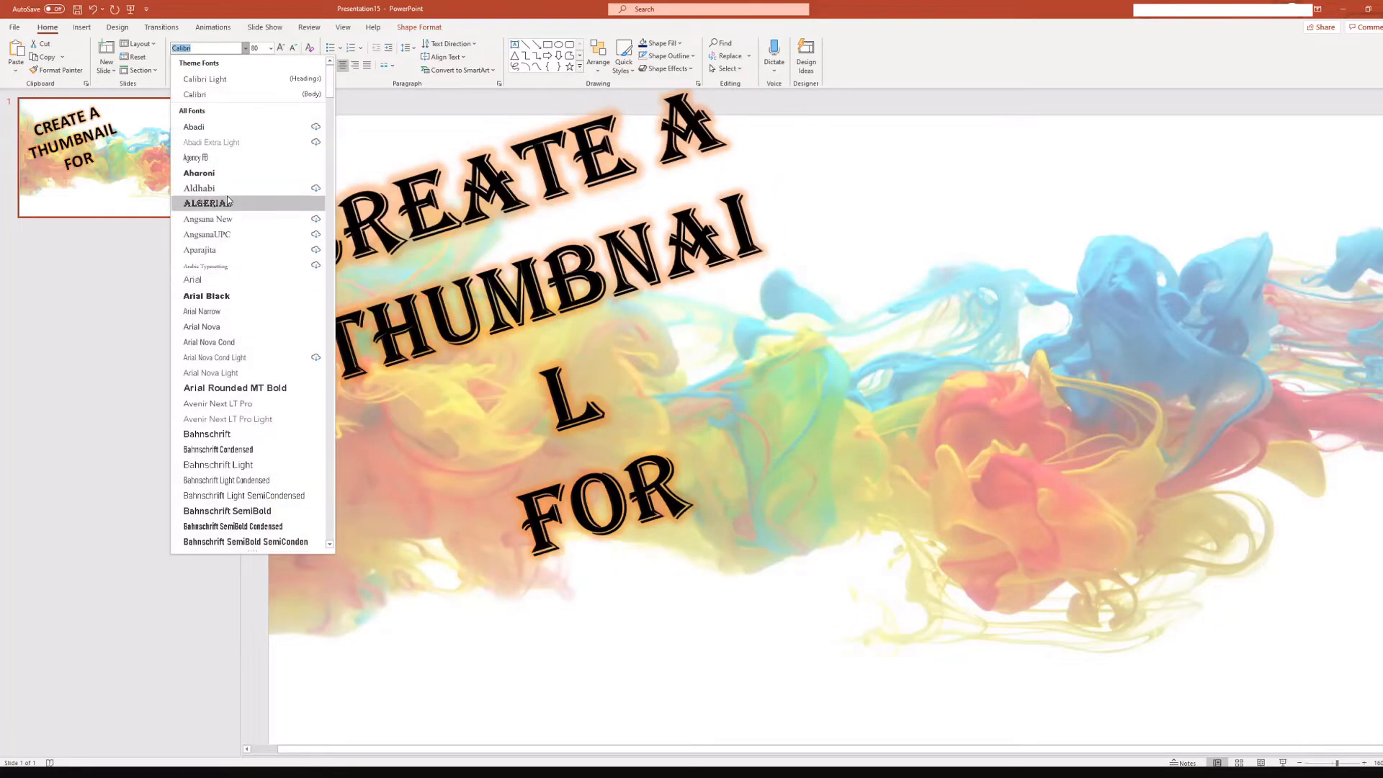
pyautogui.click(216, 296)
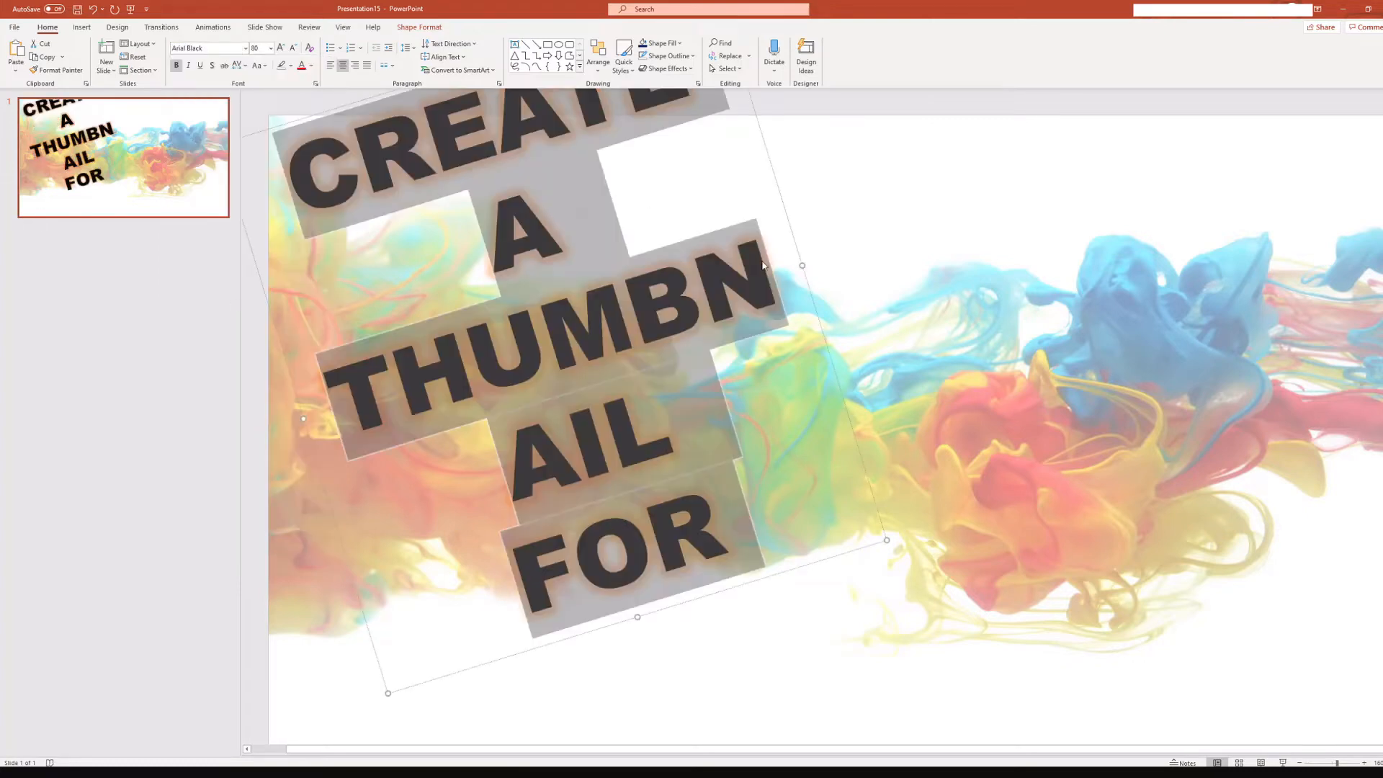
# Widen the title box so THUMBNAIL fits on one line, and shift the box slightly down and left on the slide
pyautogui.moveTo(801, 265); pyautogui.dragTo(972, 210)
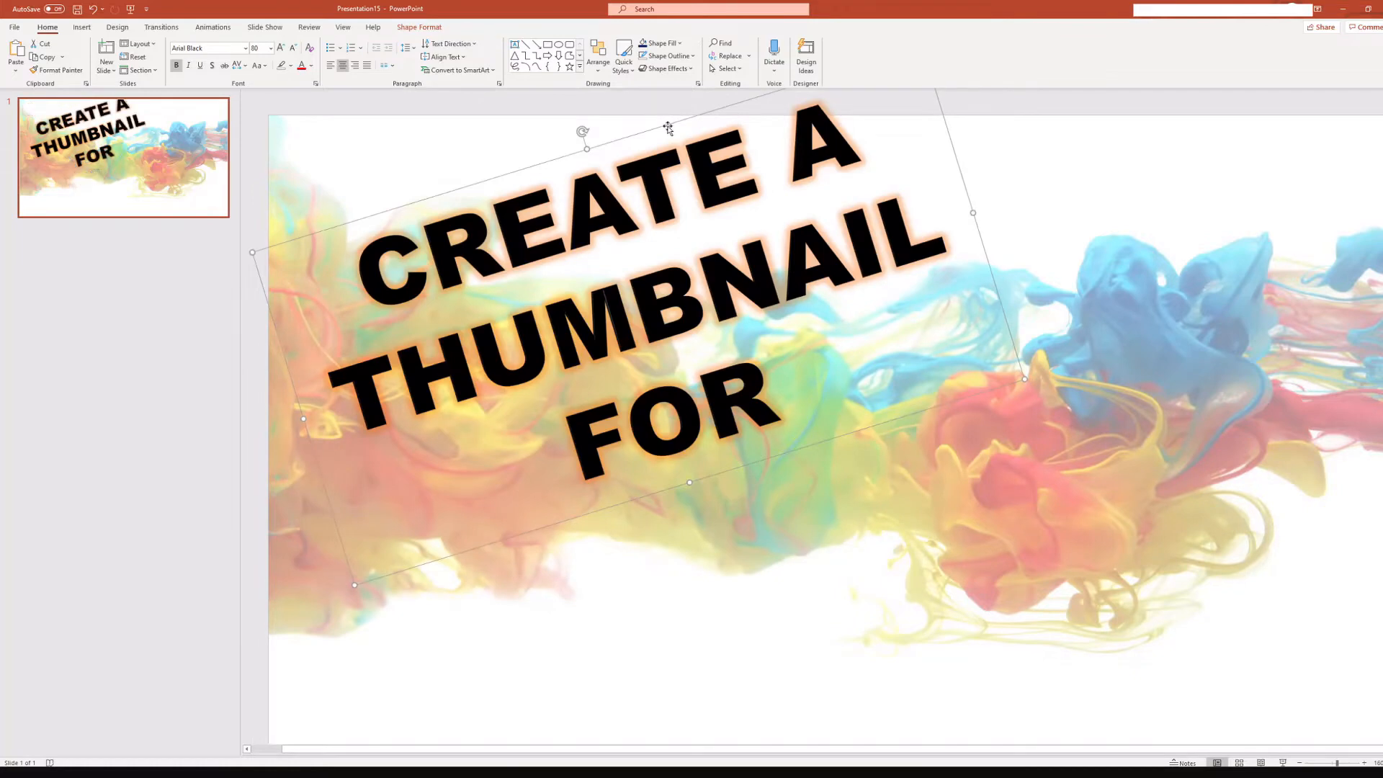
pyautogui.moveTo(669, 130); pyautogui.dragTo(628, 150)
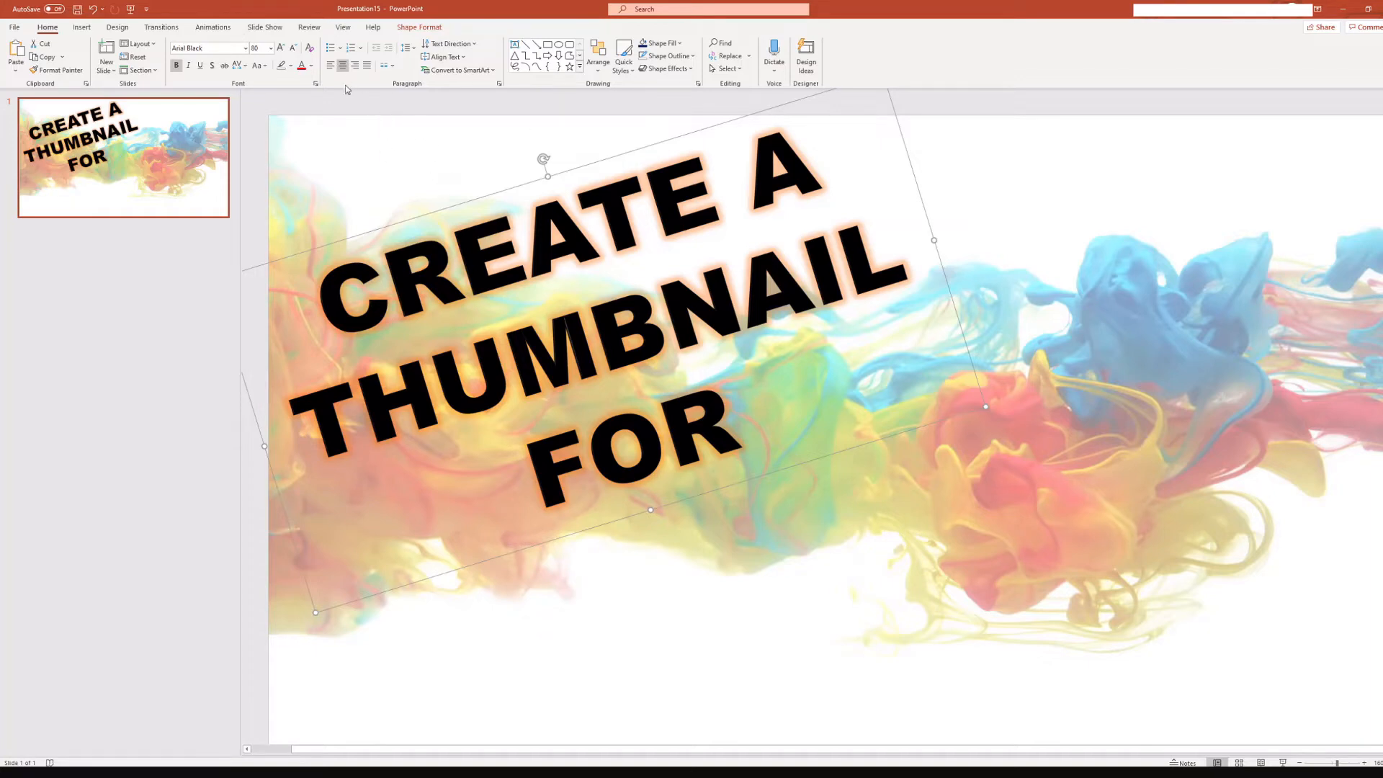
pyautogui.click(369, 105)
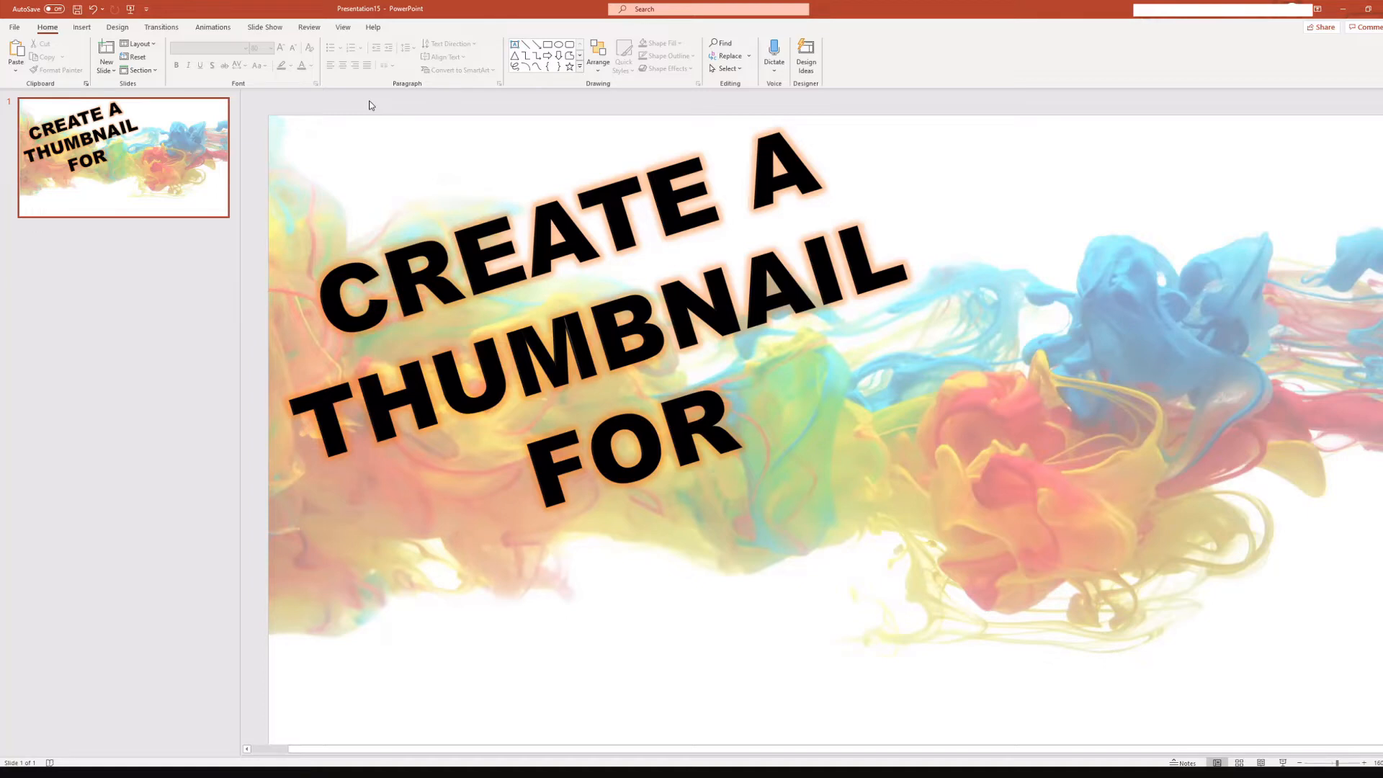
# Insert the black and red YouTube logo from an online picture search for "YOUTUBE" and delete its attribution caption
pyautogui.click(80, 27)
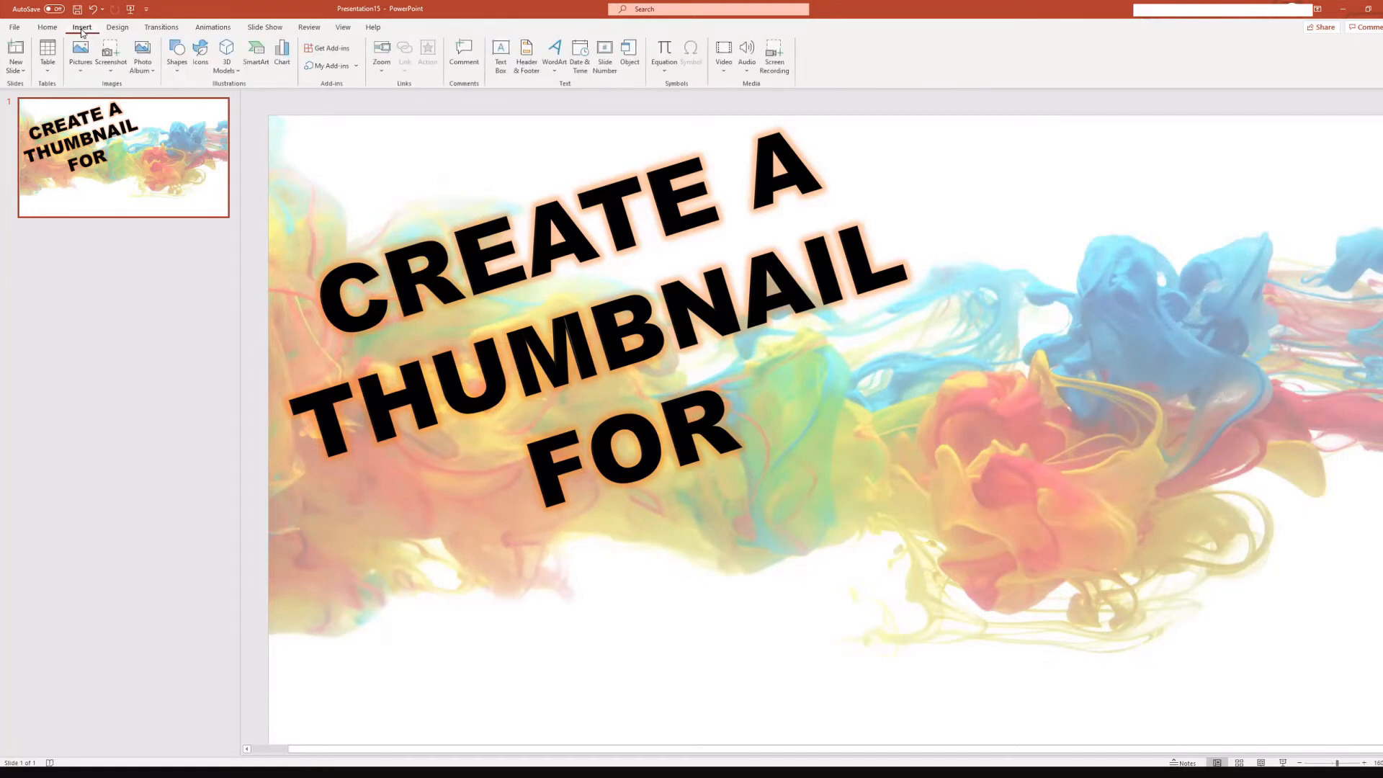
pyautogui.click(82, 75)
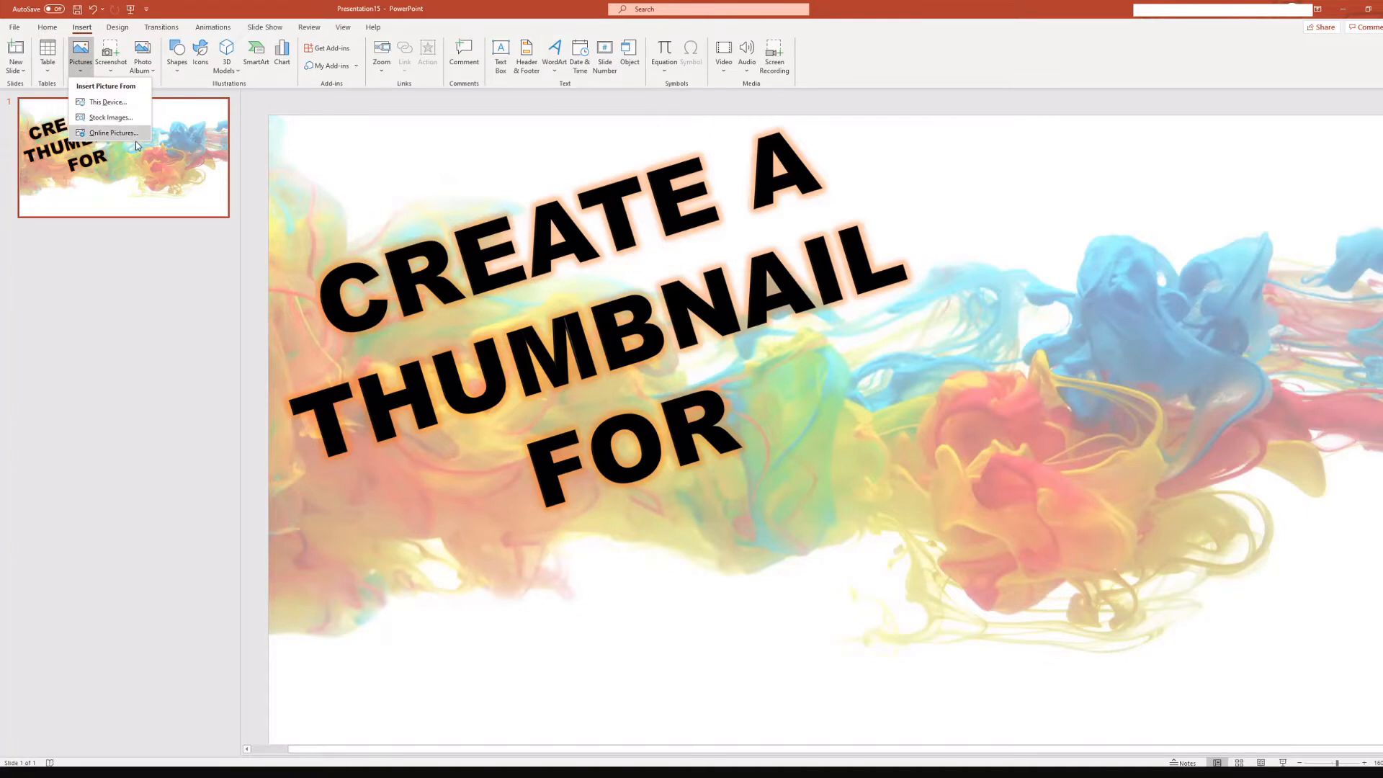
pyautogui.click(114, 133)
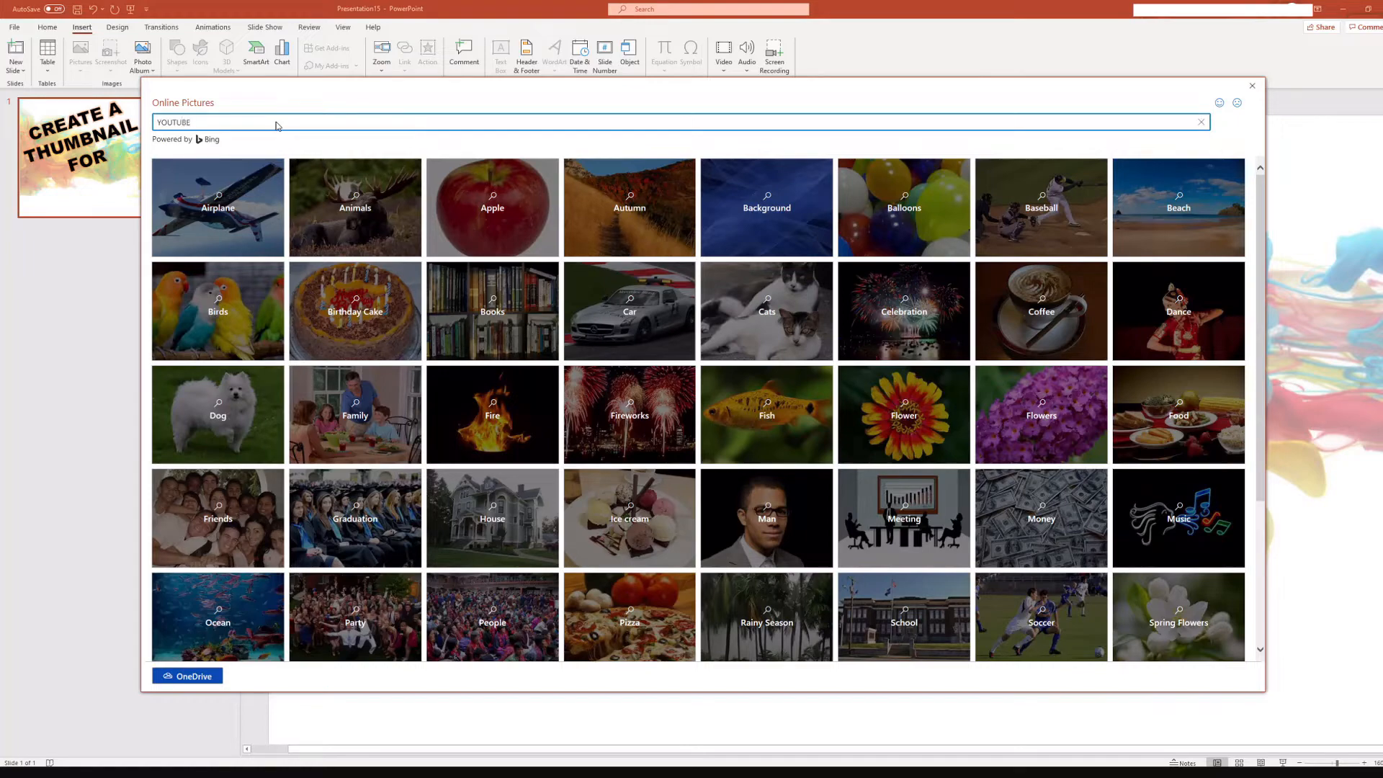
pyautogui.write('YOUTUBE')
pyautogui.press('Return')
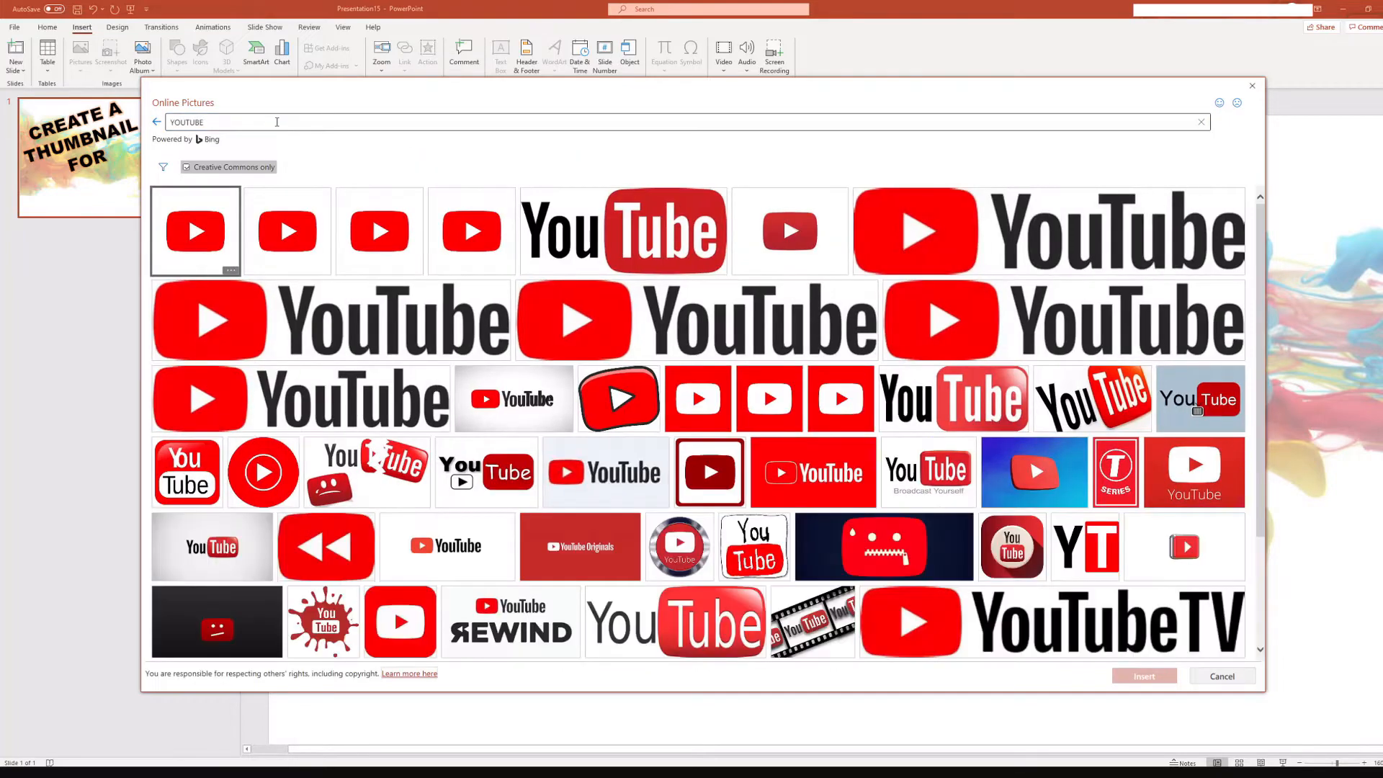
pyautogui.click(638, 234)
pyautogui.click(1146, 674)
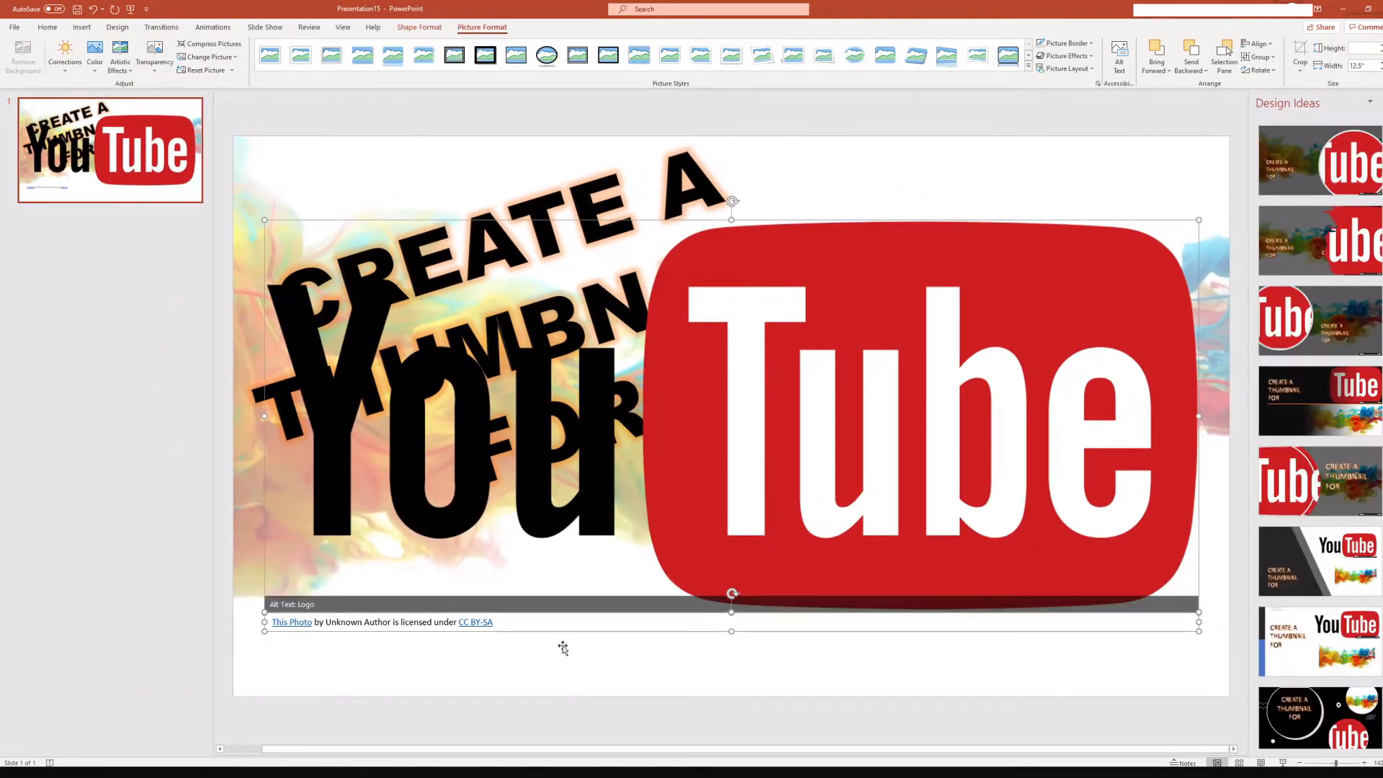
pyautogui.click(525, 620)
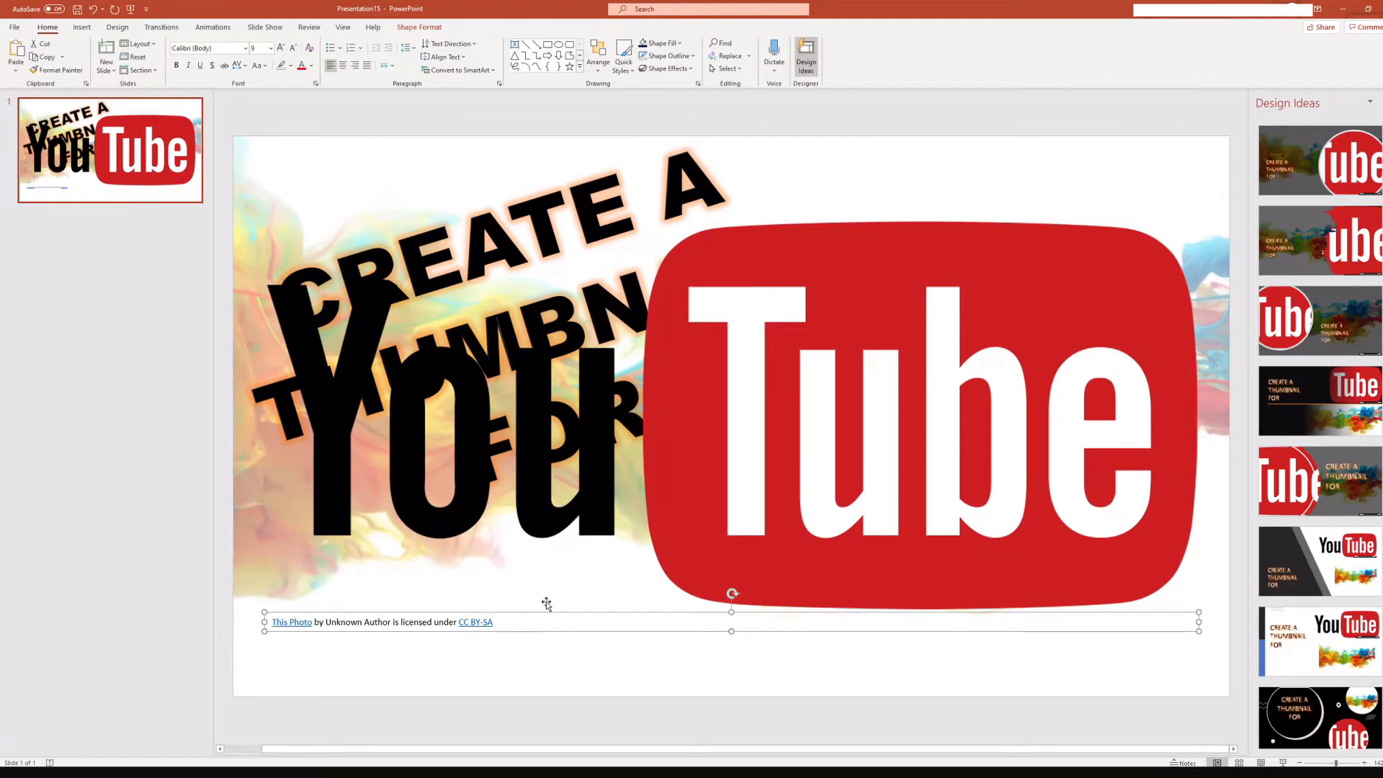
pyautogui.press('Delete')
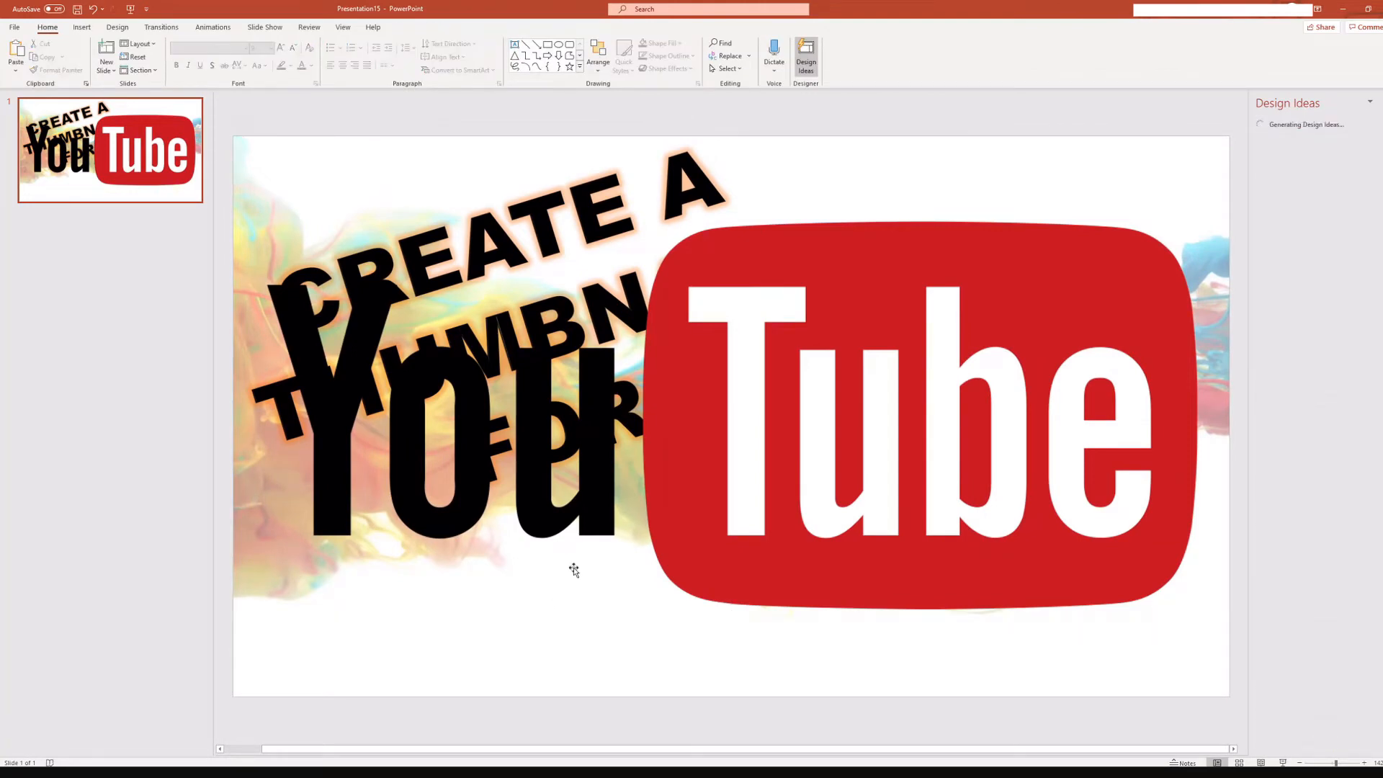
# Shrink the YouTube logo to roughly half its size and place it below the word FOR in the title
pyautogui.click(772, 242)
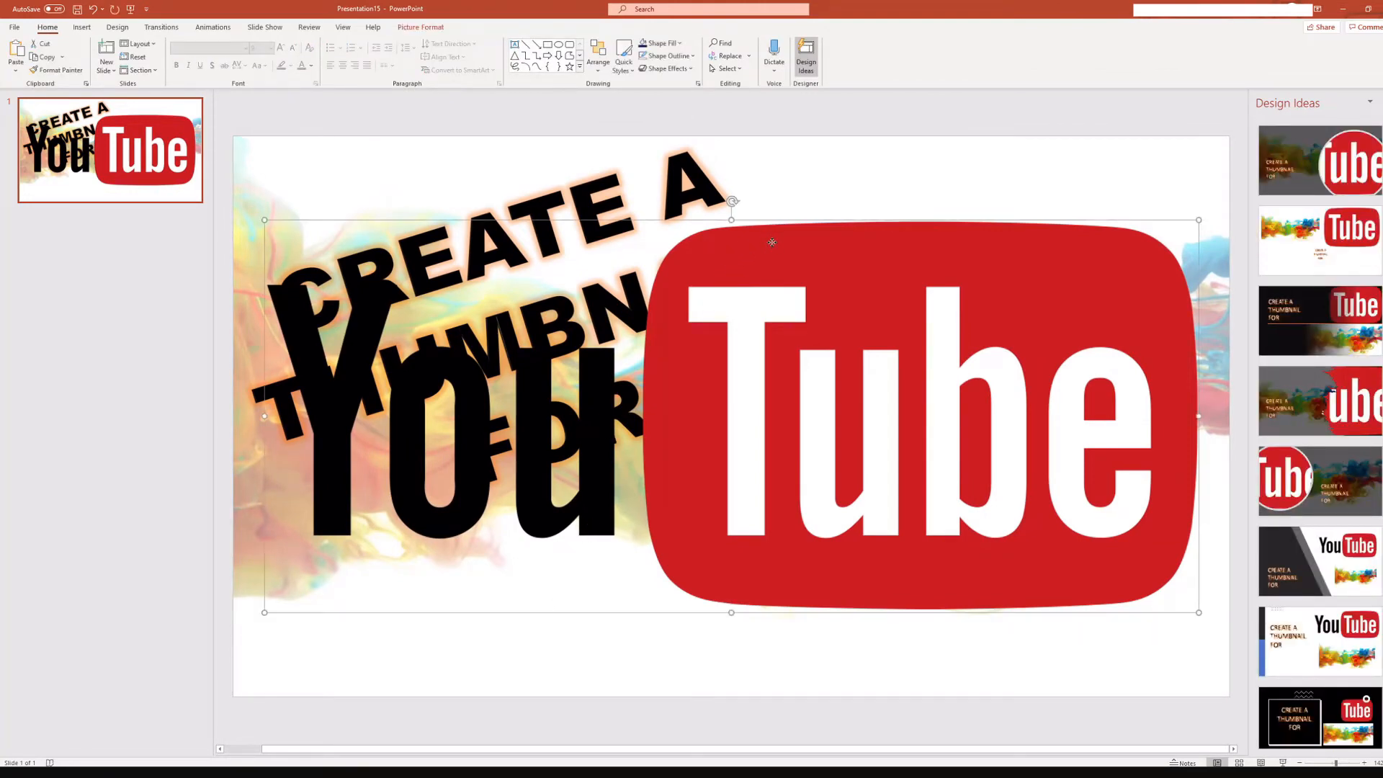
pyautogui.moveTo(772, 243); pyautogui.dragTo(765, 272)
pyautogui.moveTo(248, 255); pyautogui.dragTo(732, 457)
pyautogui.moveTo(932, 491); pyautogui.dragTo(554, 521)
pyautogui.moveTo(778, 571); pyautogui.dragTo(799, 571)
pyautogui.click(812, 395)
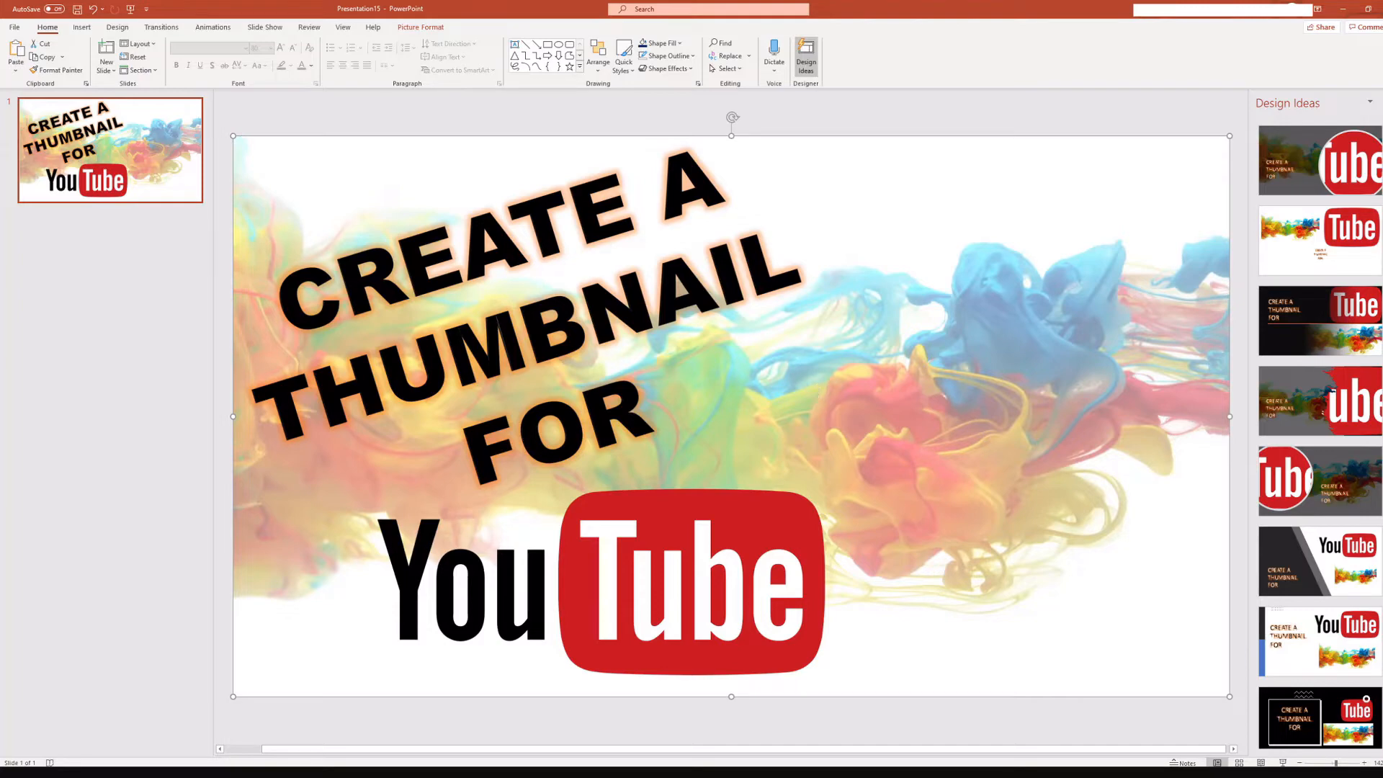
# Insert the stock cutout picture of the bearded man in a dark suit pointing upward with a raised arm
pyautogui.click(109, 70)
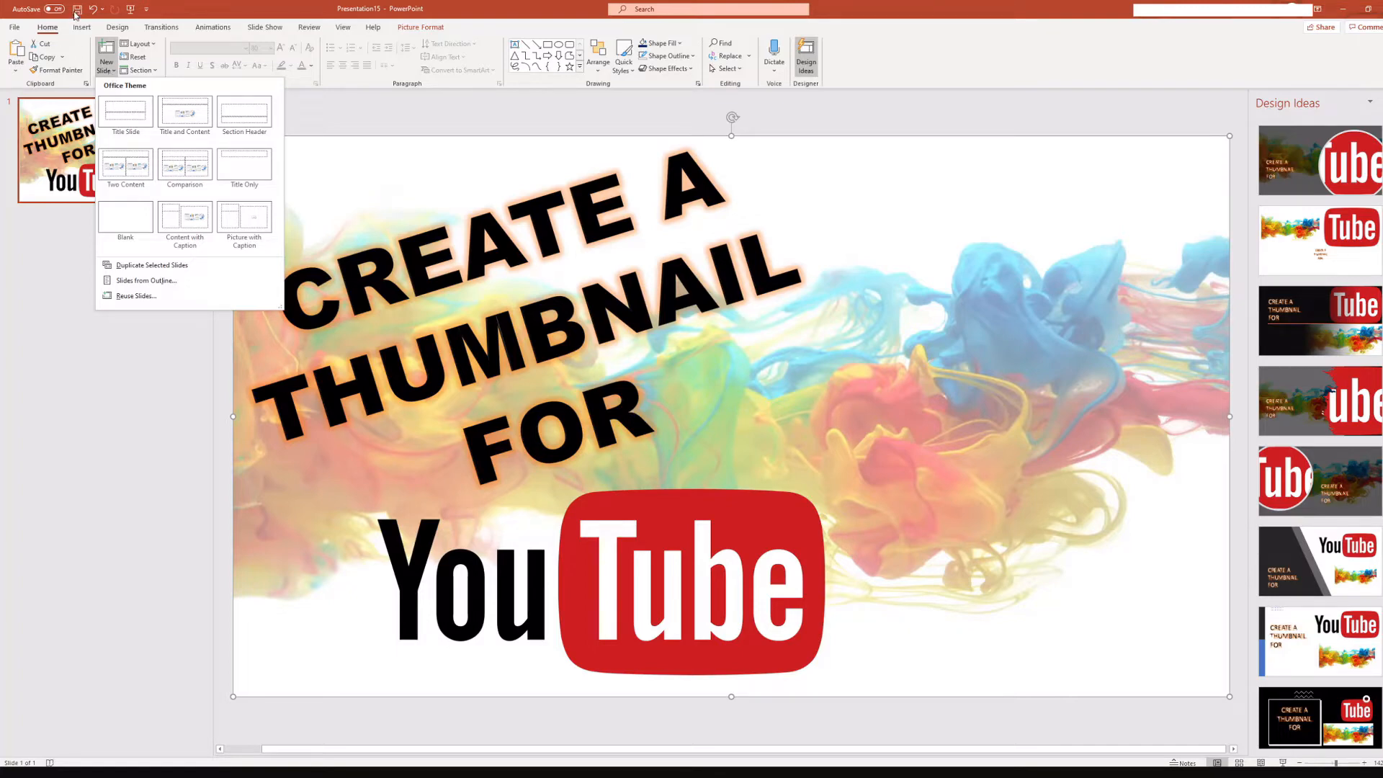
pyautogui.click(82, 26)
pyautogui.click(80, 68)
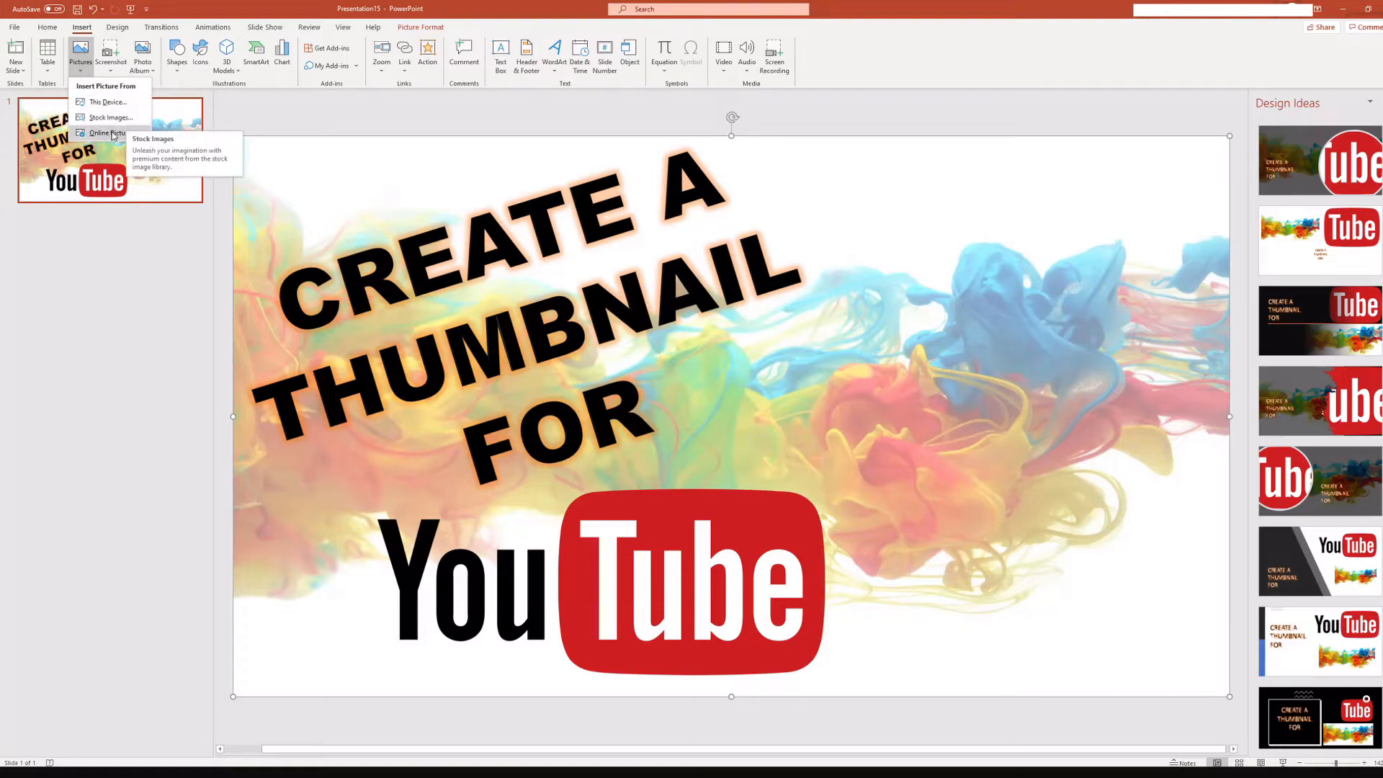
pyautogui.click(108, 119)
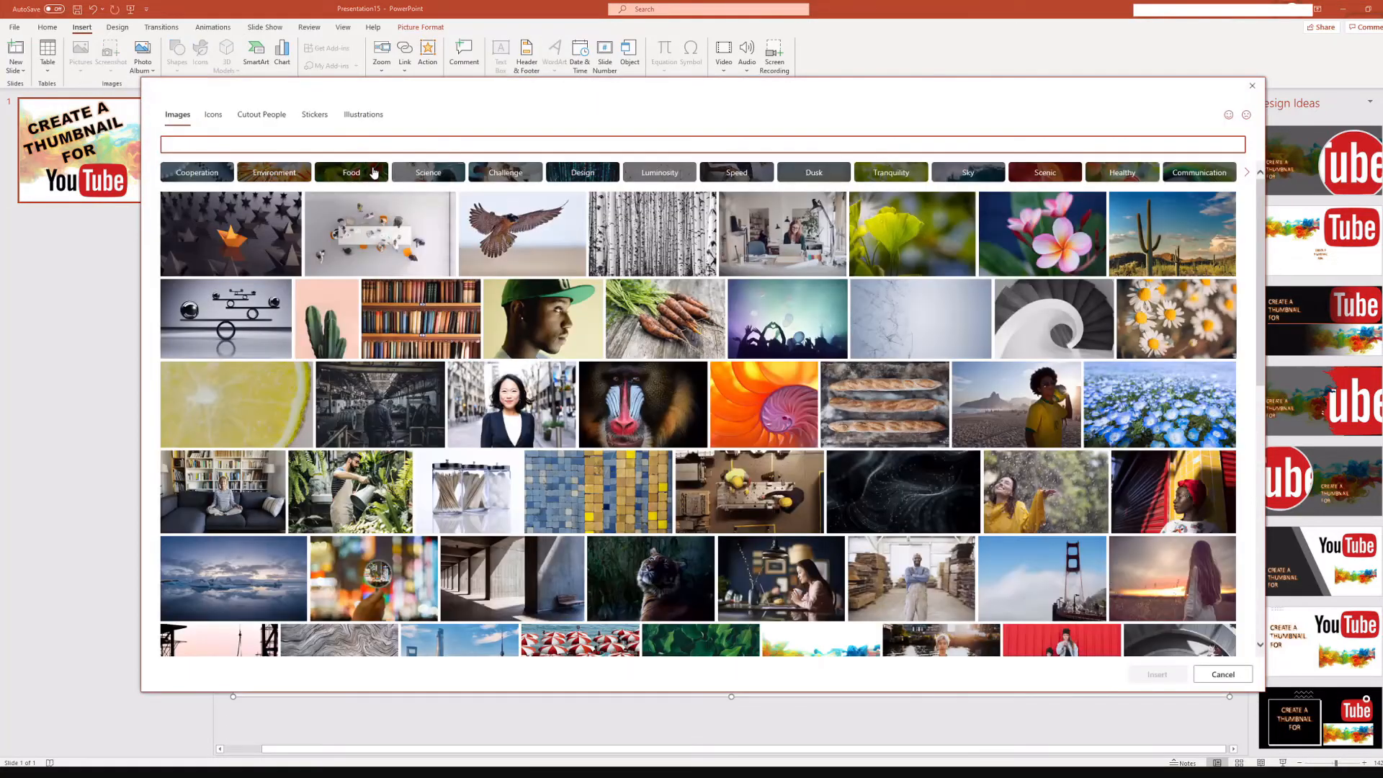
pyautogui.click(286, 118)
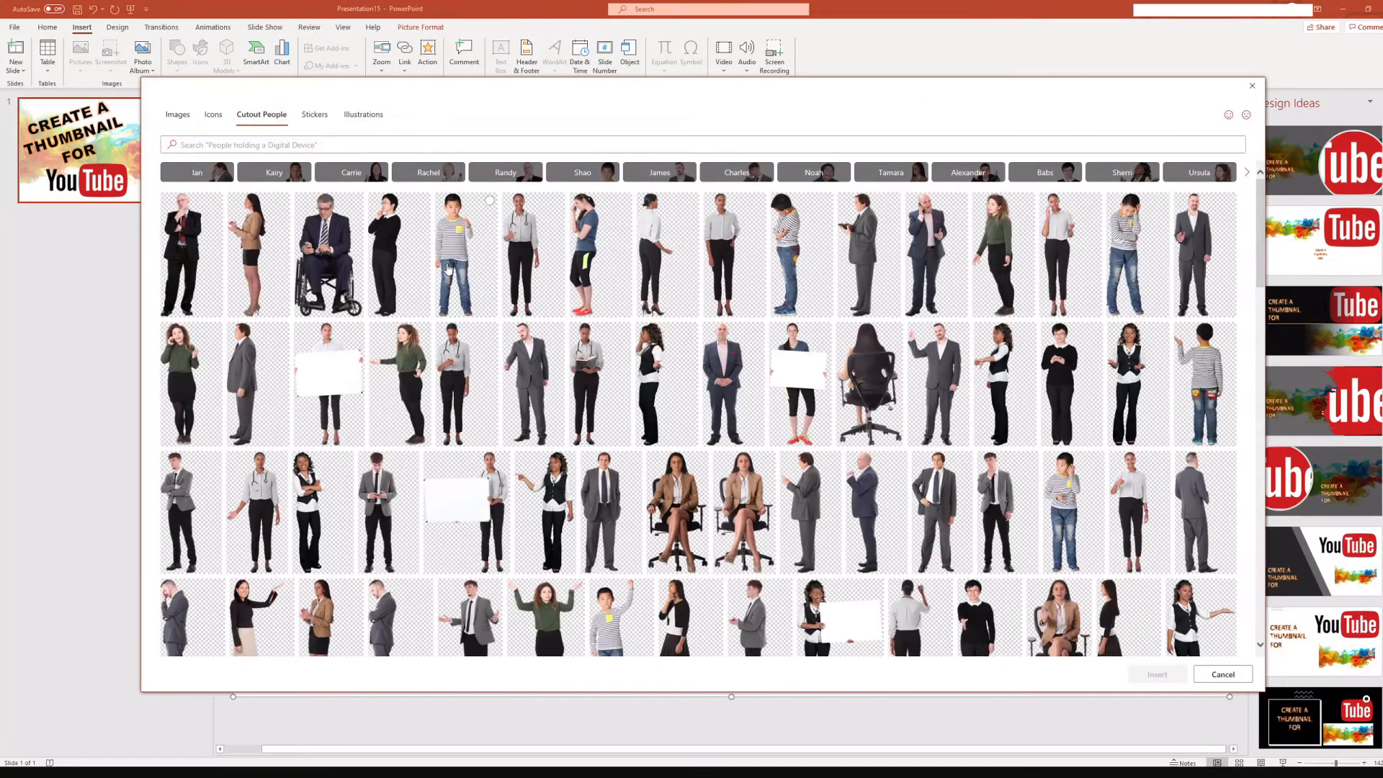
pyautogui.click(654, 174)
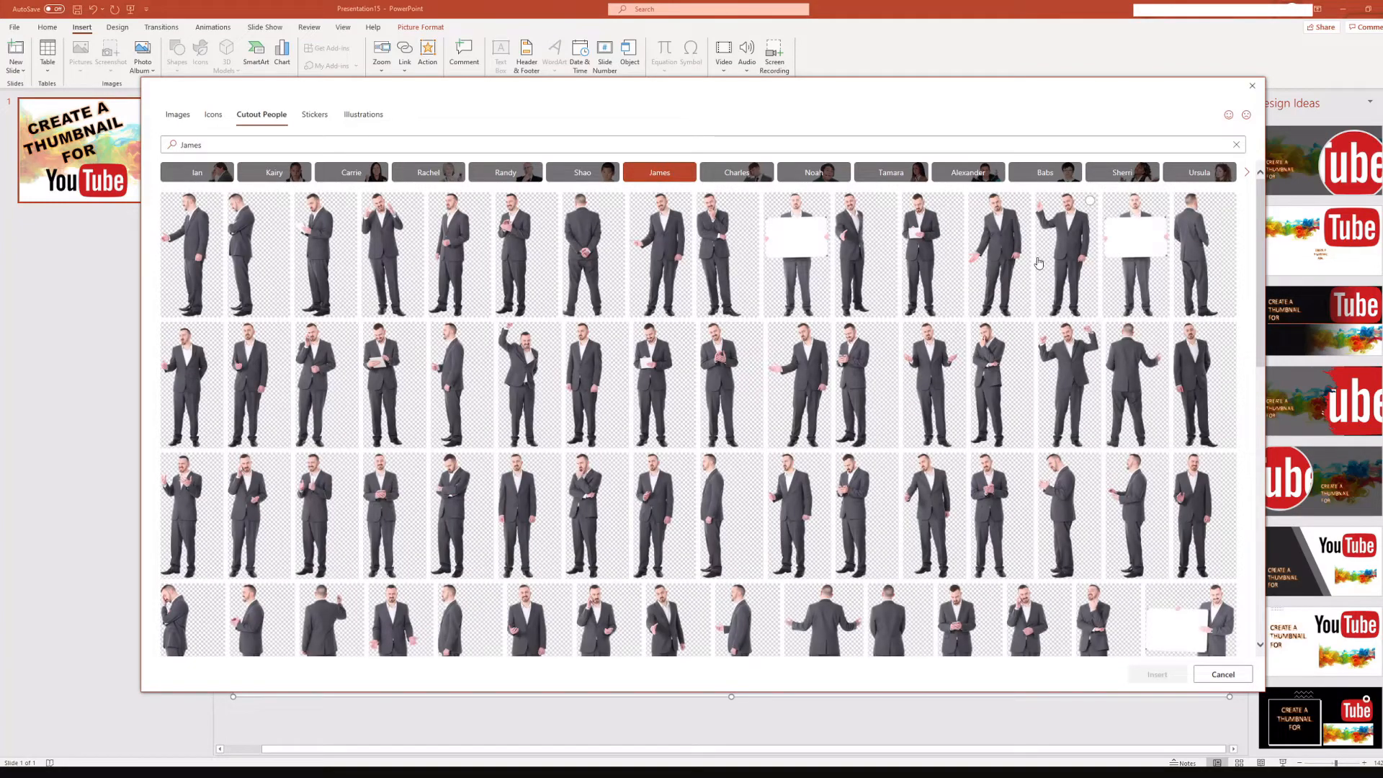
pyautogui.click(1089, 202)
pyautogui.click(1157, 674)
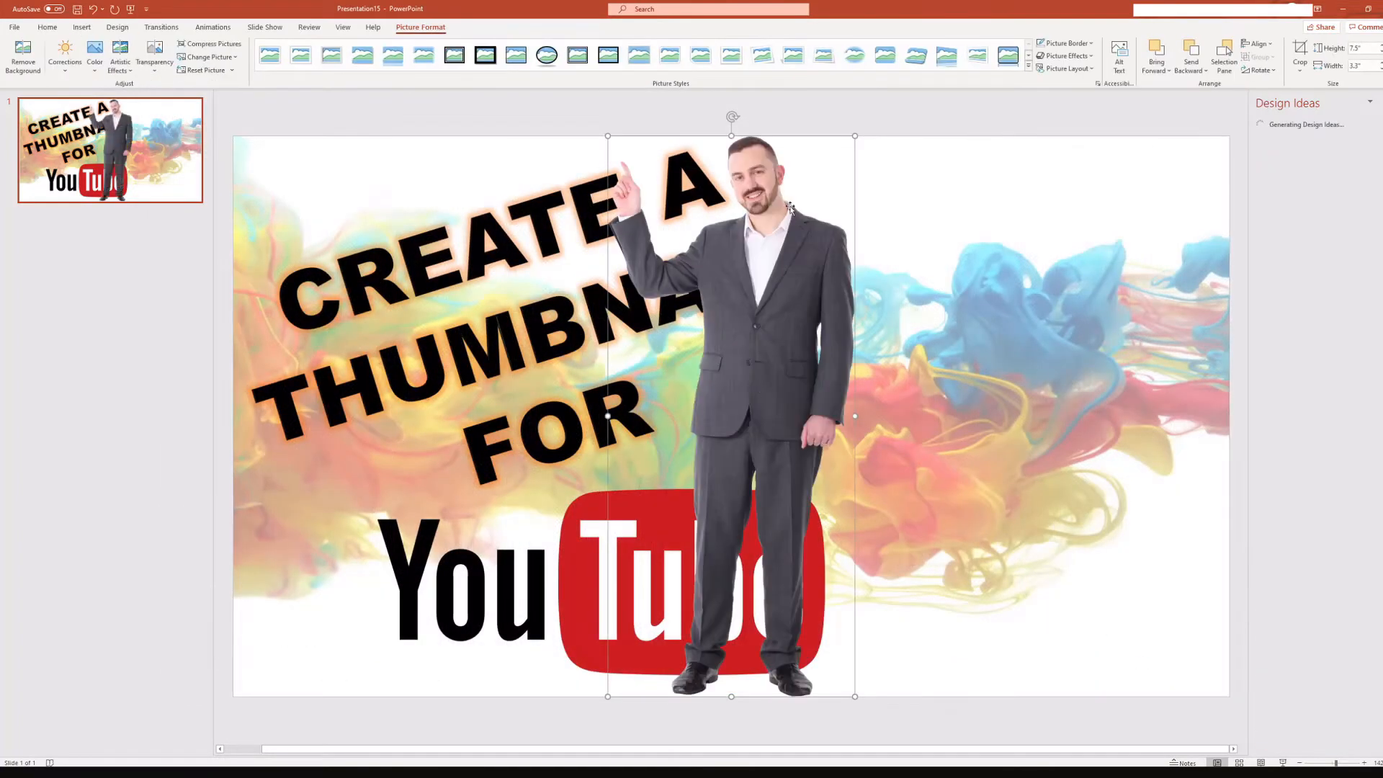
# Scale the cutout man to about 4.9 inches tall and mirror him horizontally, placing him in the slide's lower-left corner
pyautogui.moveTo(854, 135); pyautogui.dragTo(767, 331)
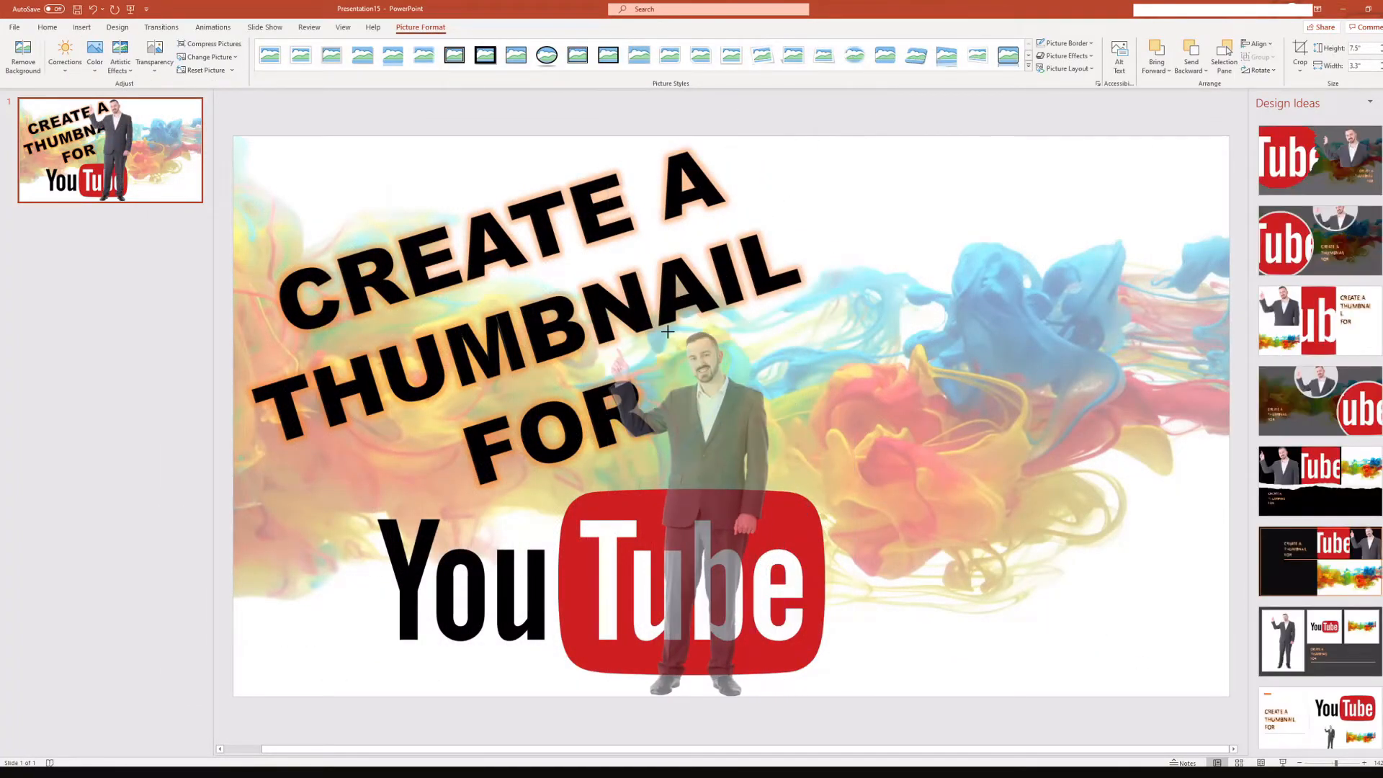
pyautogui.moveTo(712, 418); pyautogui.dragTo(295, 410)
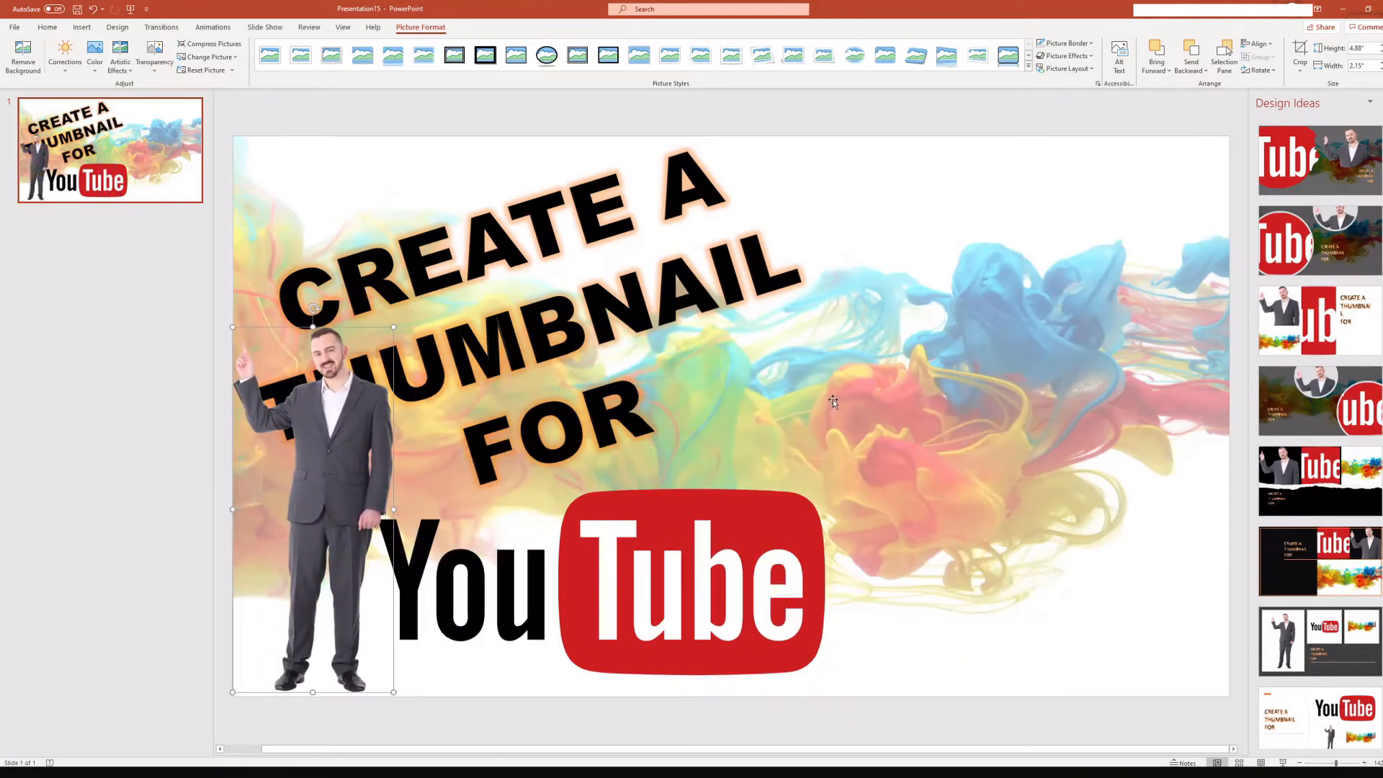
pyautogui.moveTo(340, 411); pyautogui.dragTo(506, 378)
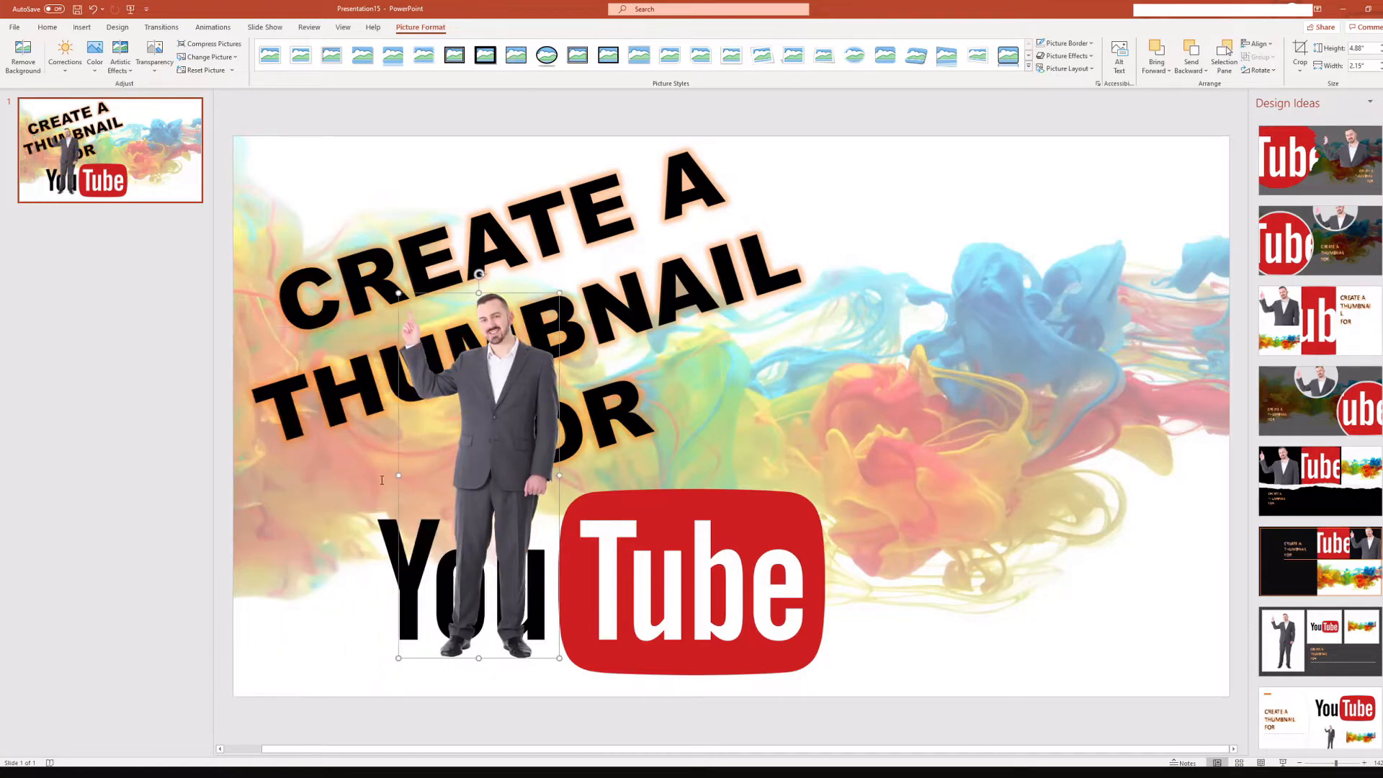
pyautogui.moveTo(398, 475); pyautogui.dragTo(723, 472)
pyautogui.moveTo(634, 407); pyautogui.dragTo(333, 425)
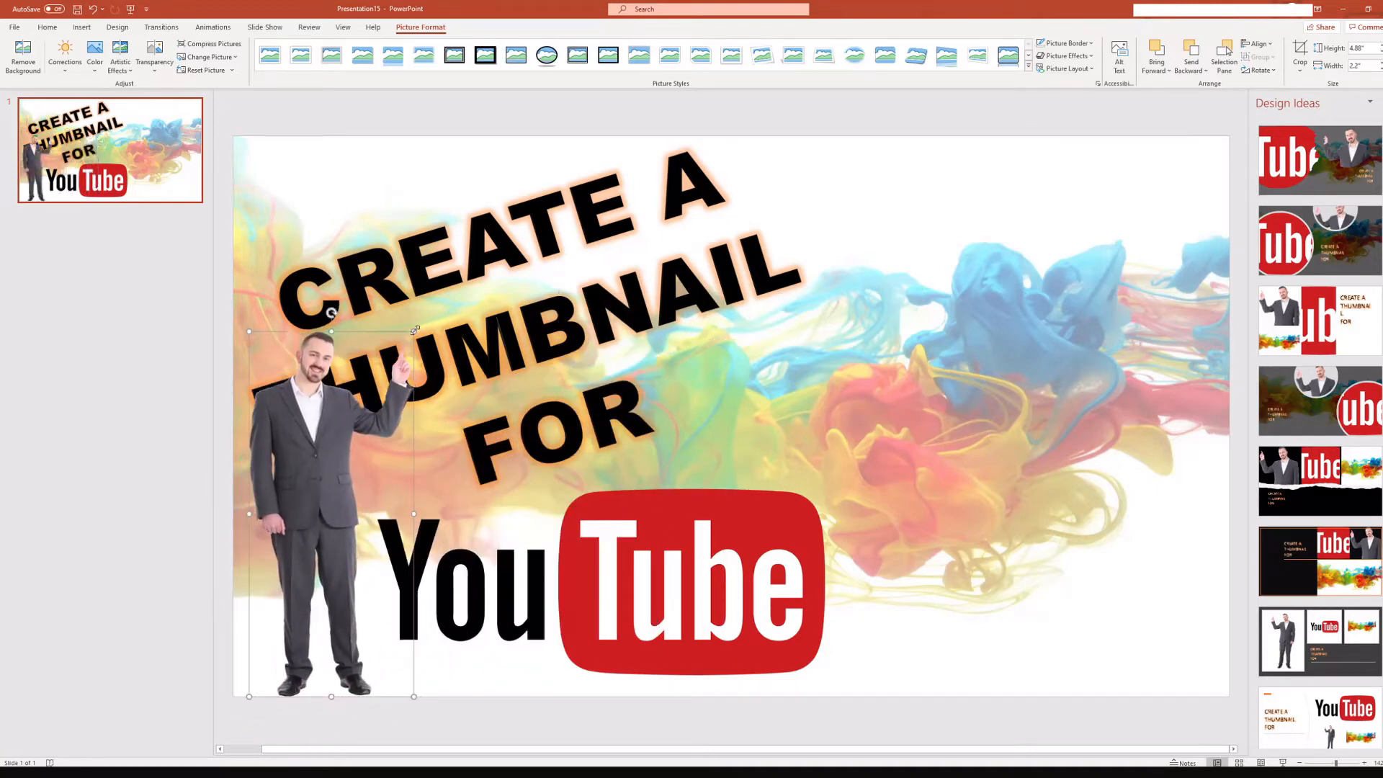
# Shrink the cutout man further so he stands below the title, beside the YouTube logo
pyautogui.moveTo(415, 331); pyautogui.dragTo(288, 447)
pyautogui.click(469, 418)
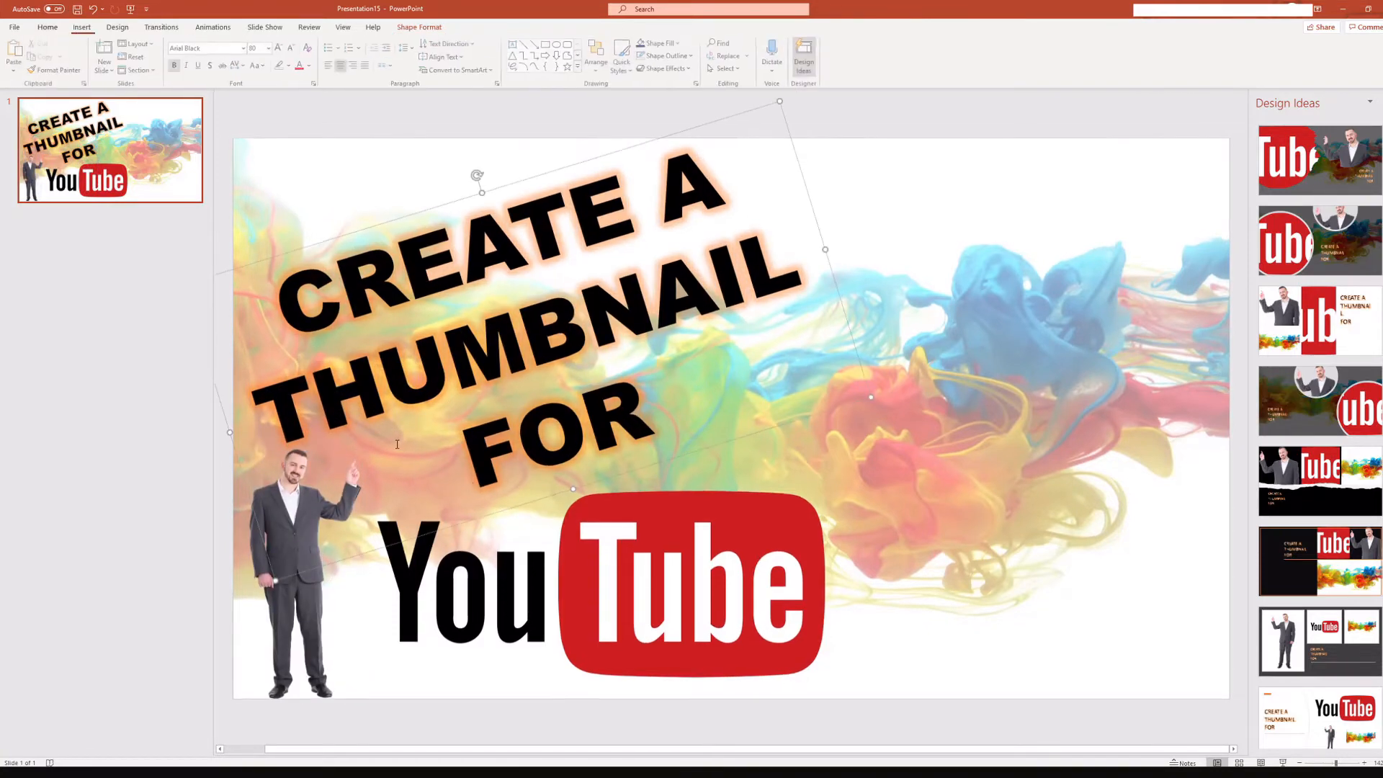
pyautogui.click(1042, 477)
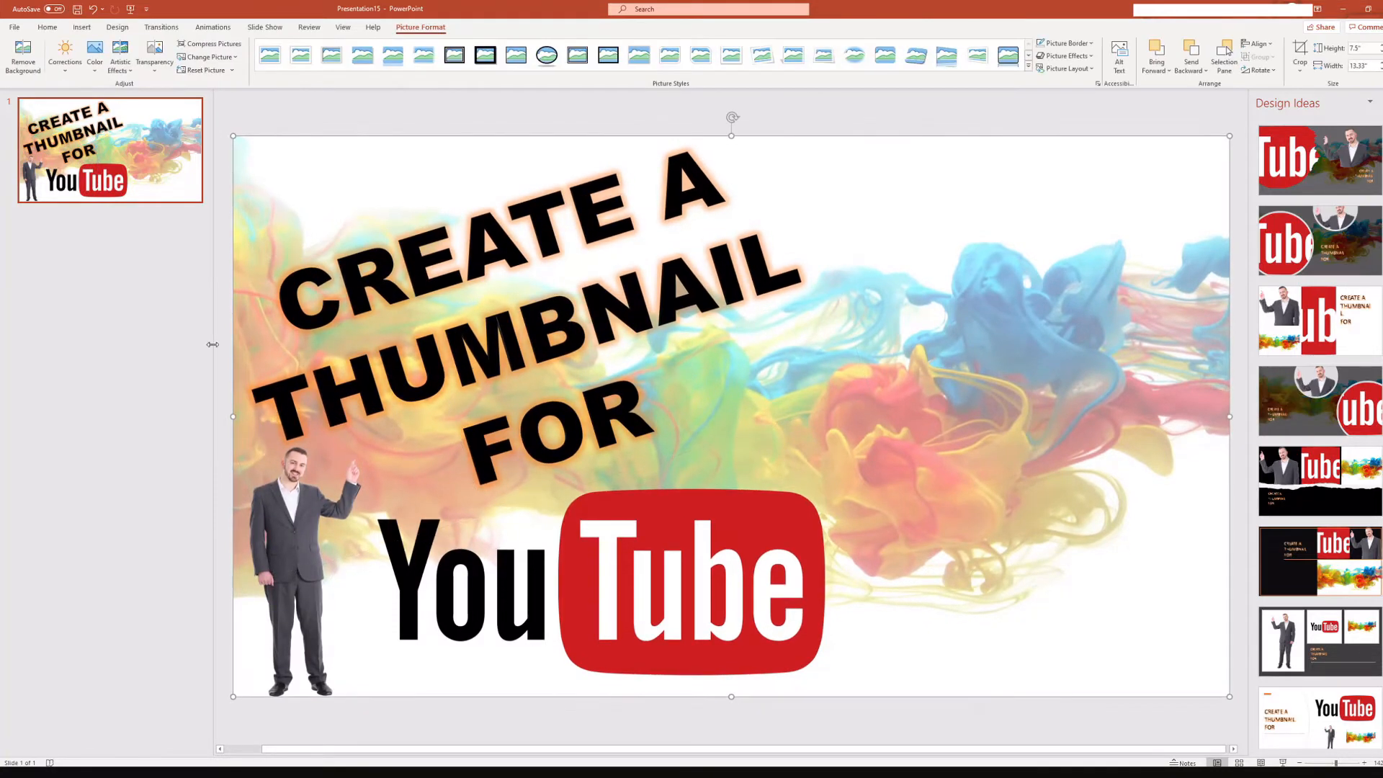